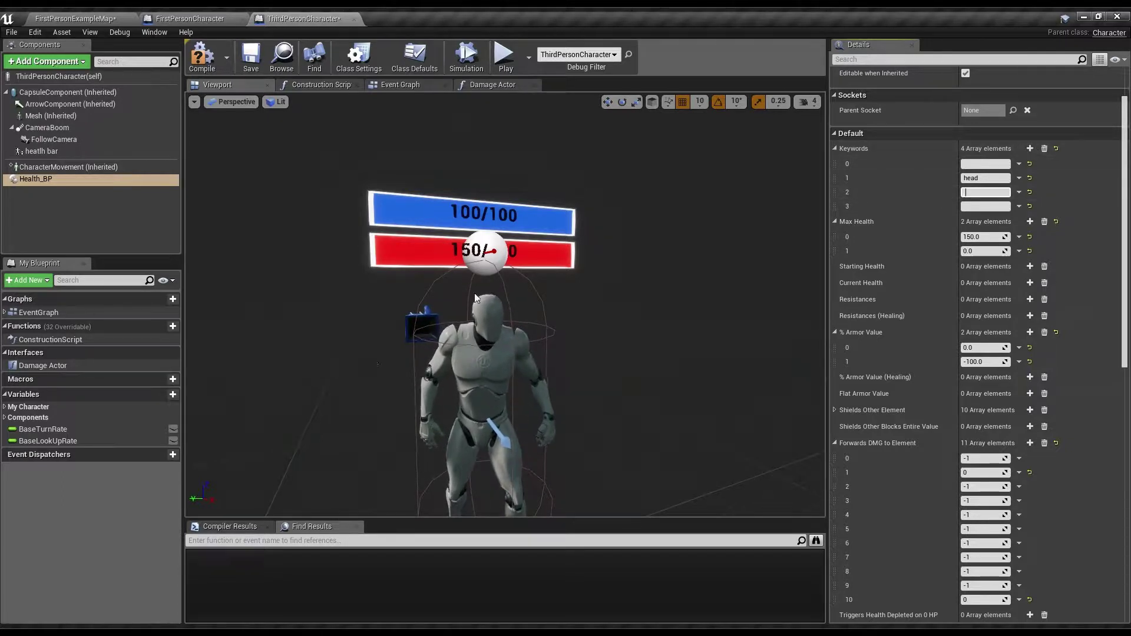
- Set the Keywords entry at index 3 of the Health_BP component to "head", leaving indices 0 and 2 blank
click(966, 206)
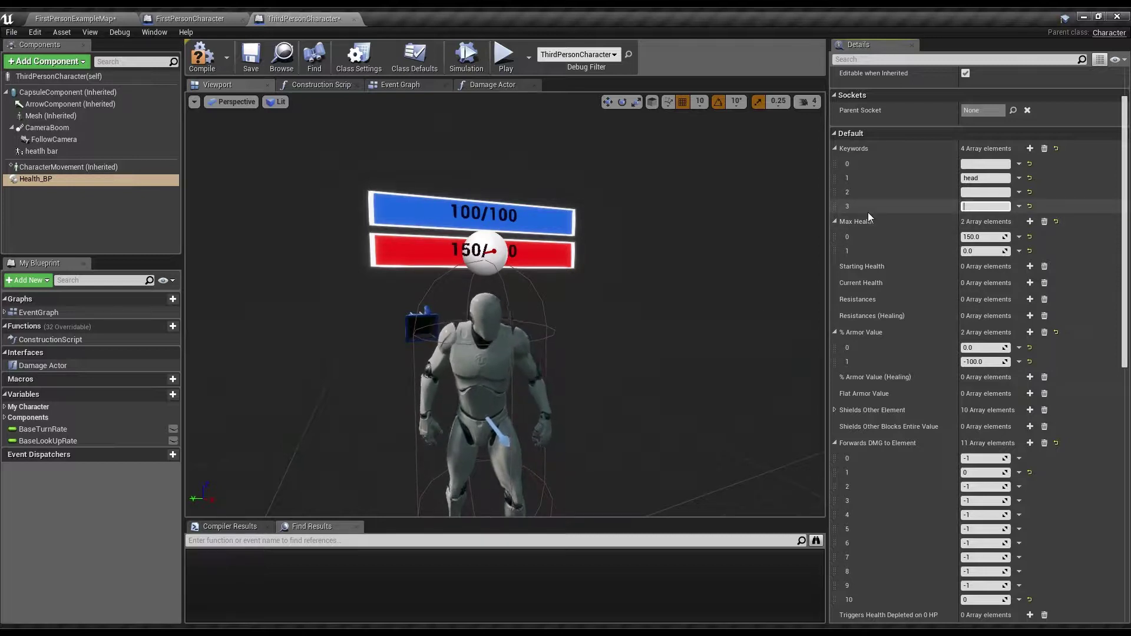
text(head)
key(Return)
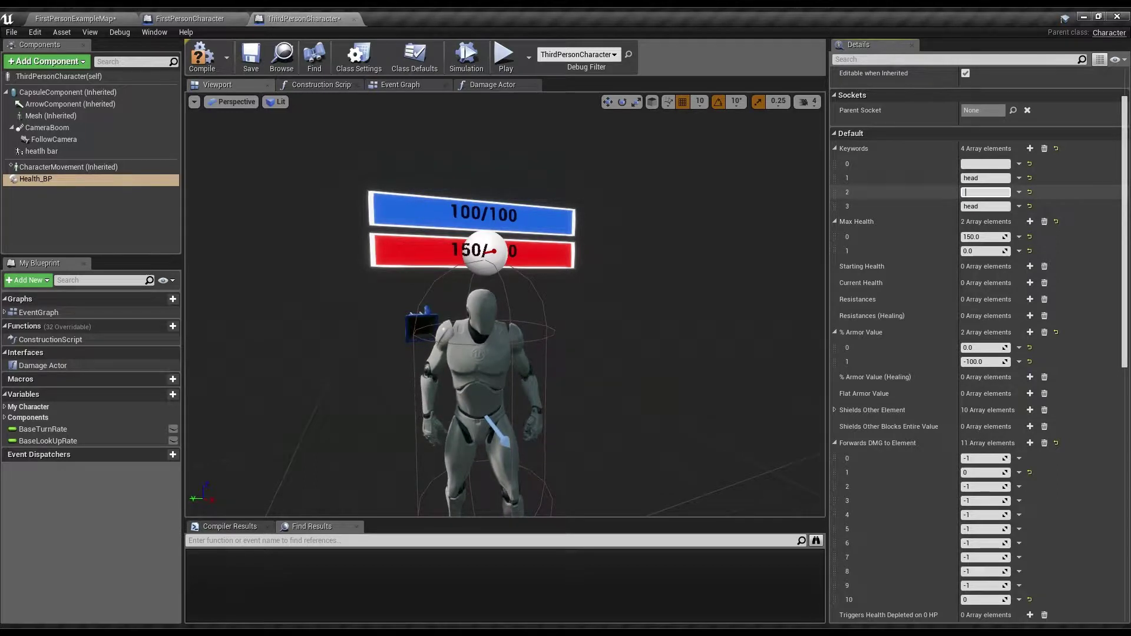
click(985, 164)
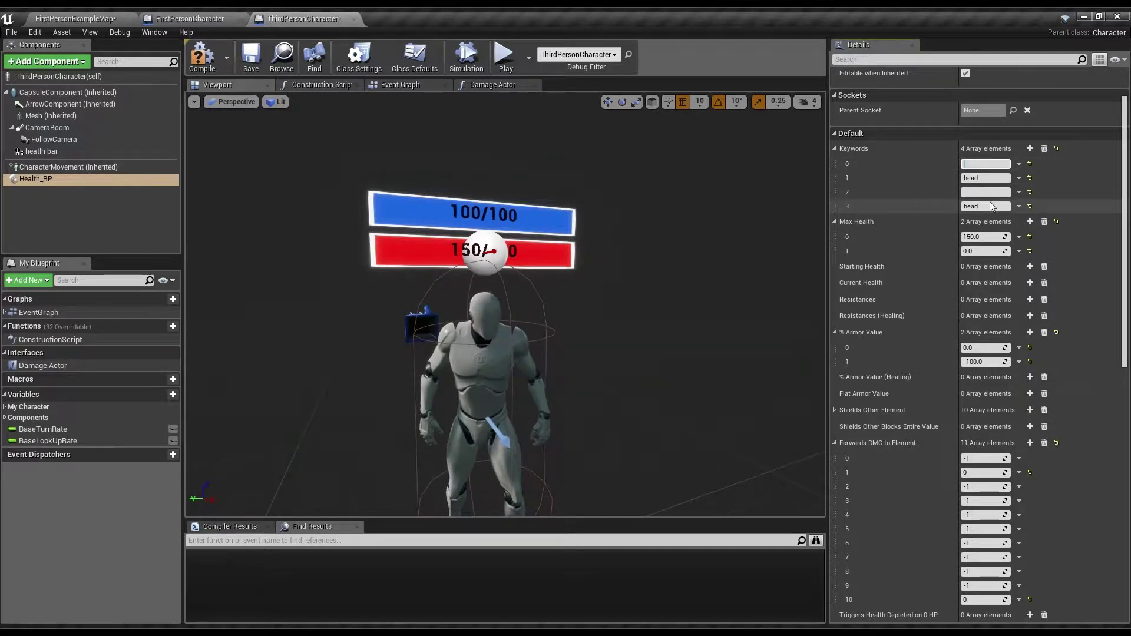
click(986, 193)
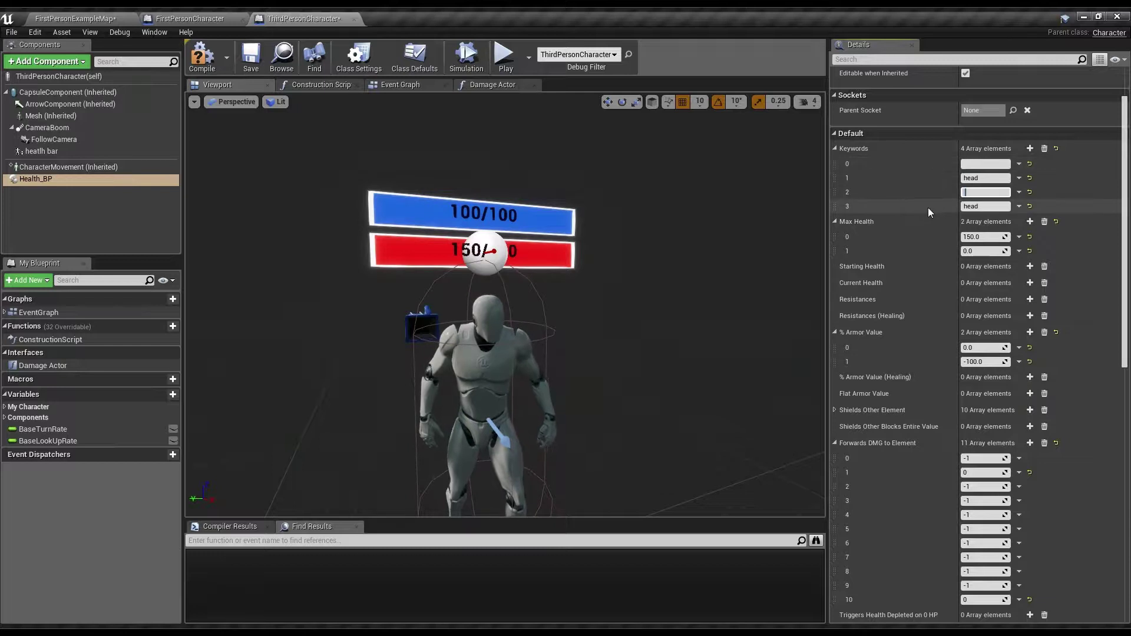
- Add two Max Health entries with index 2 set to 100, and two % Armor Value entries with index 3 set to -100
click(1030, 222)
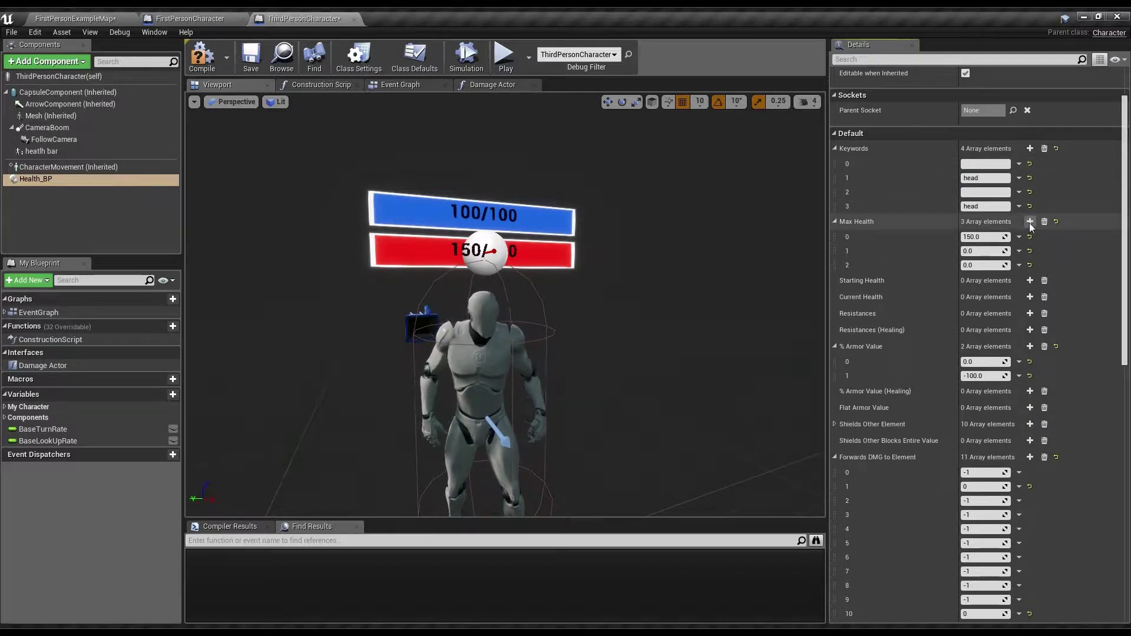
click(1030, 221)
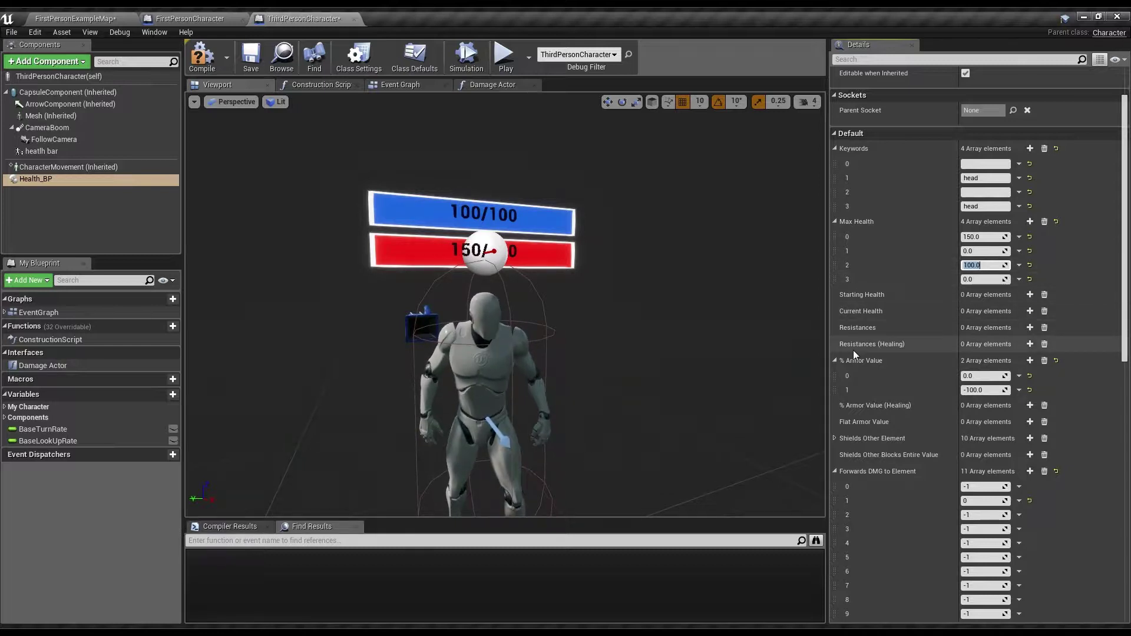
scroll(871, 322, down, 2)
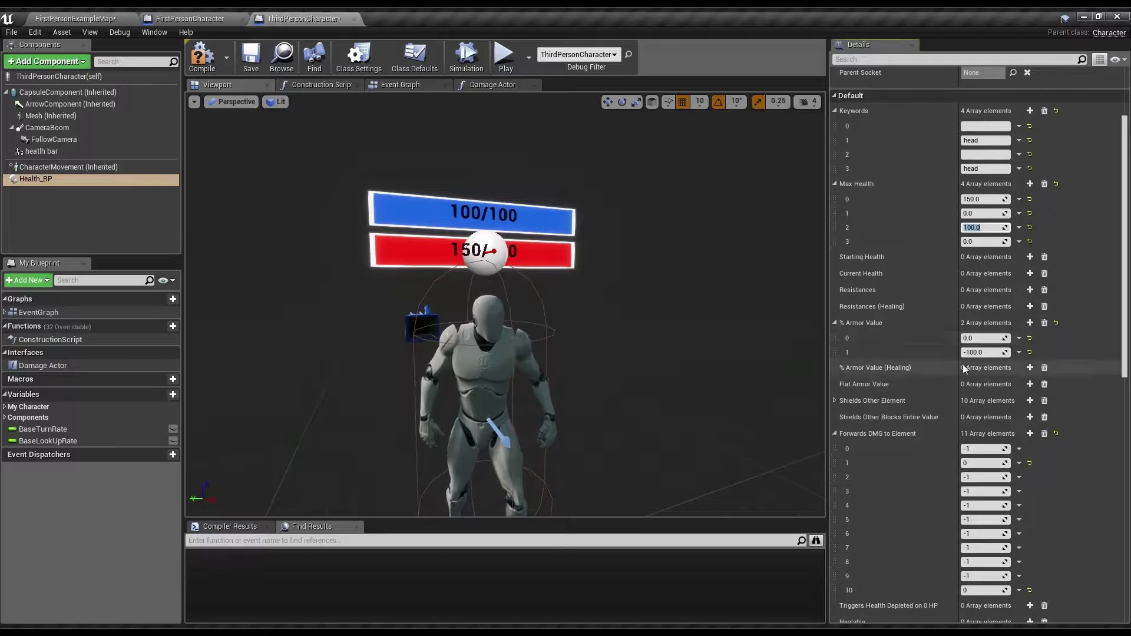
click(1030, 323)
click(1030, 323)
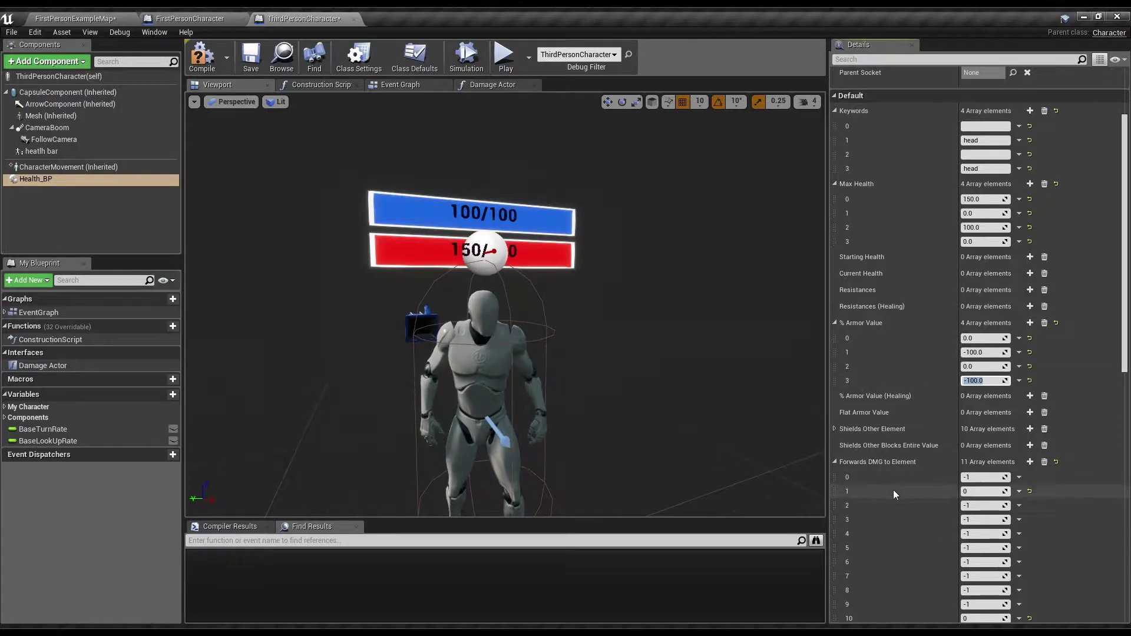
- Add one more entry to Health_BP's Shields Other Element array
scroll(896, 493, down, 3)
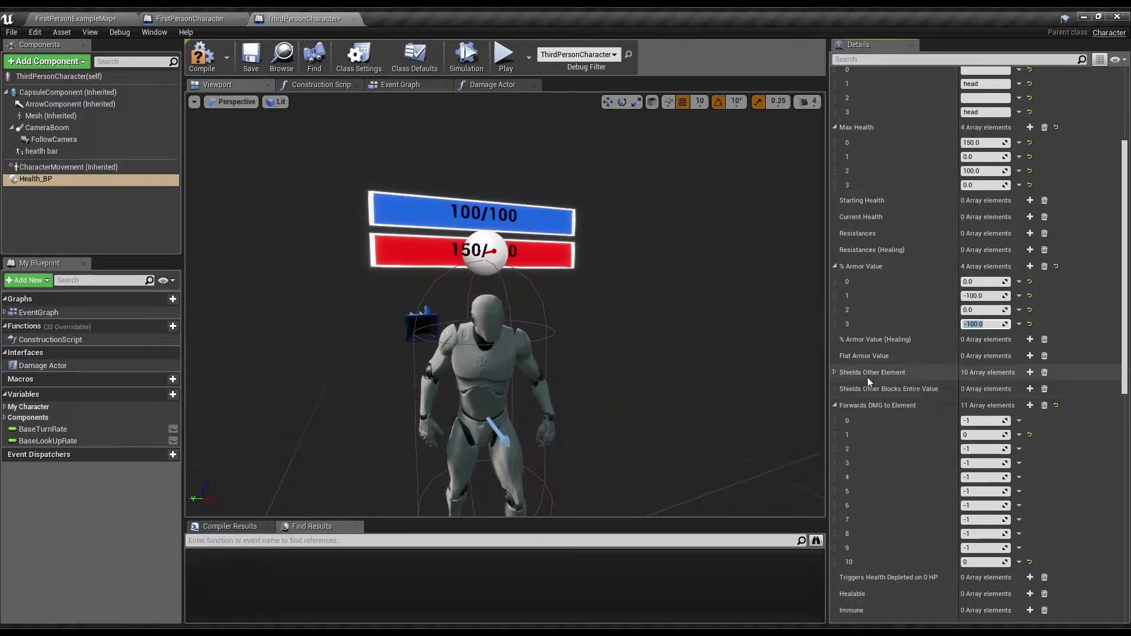
click(1030, 372)
scroll(873, 448, down, 2)
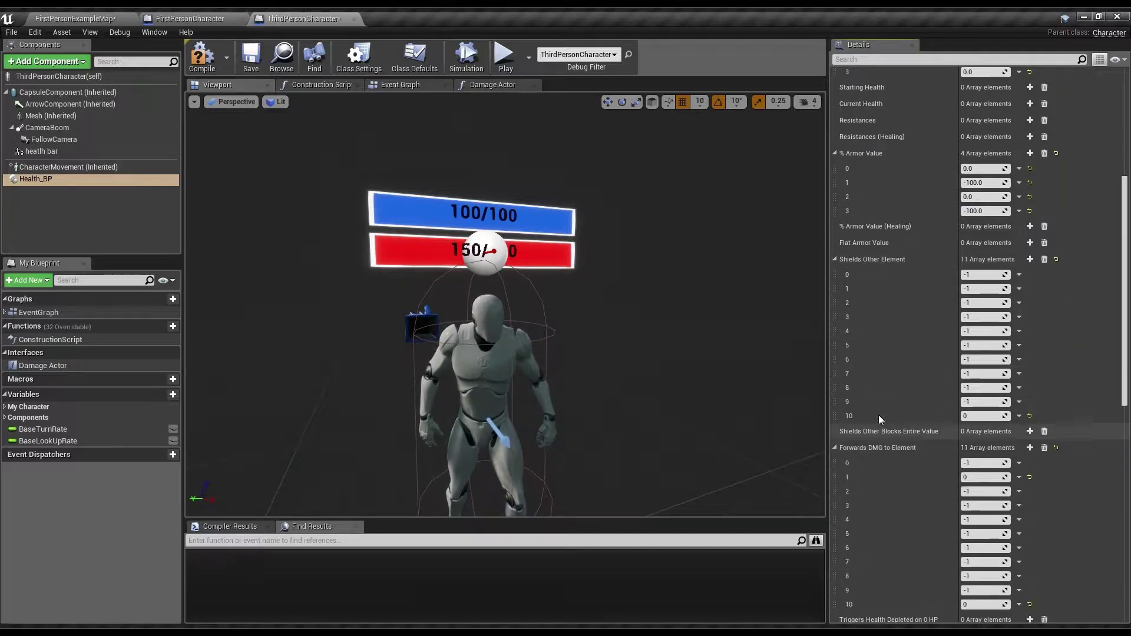
scroll(887, 318, up, 6)
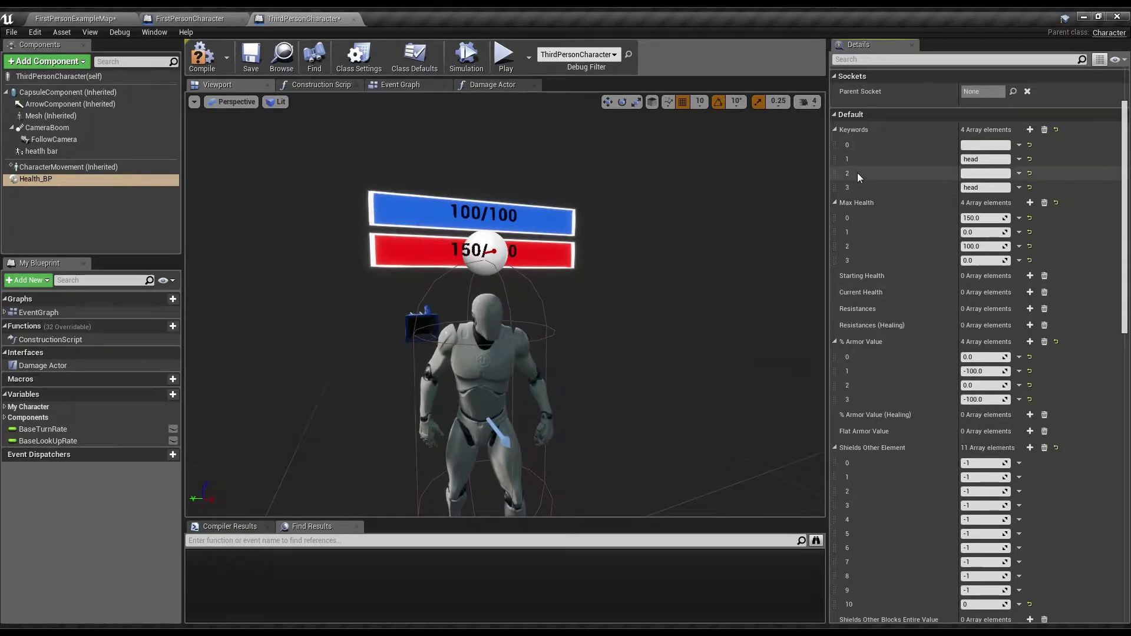
scroll(881, 189, down, 10)
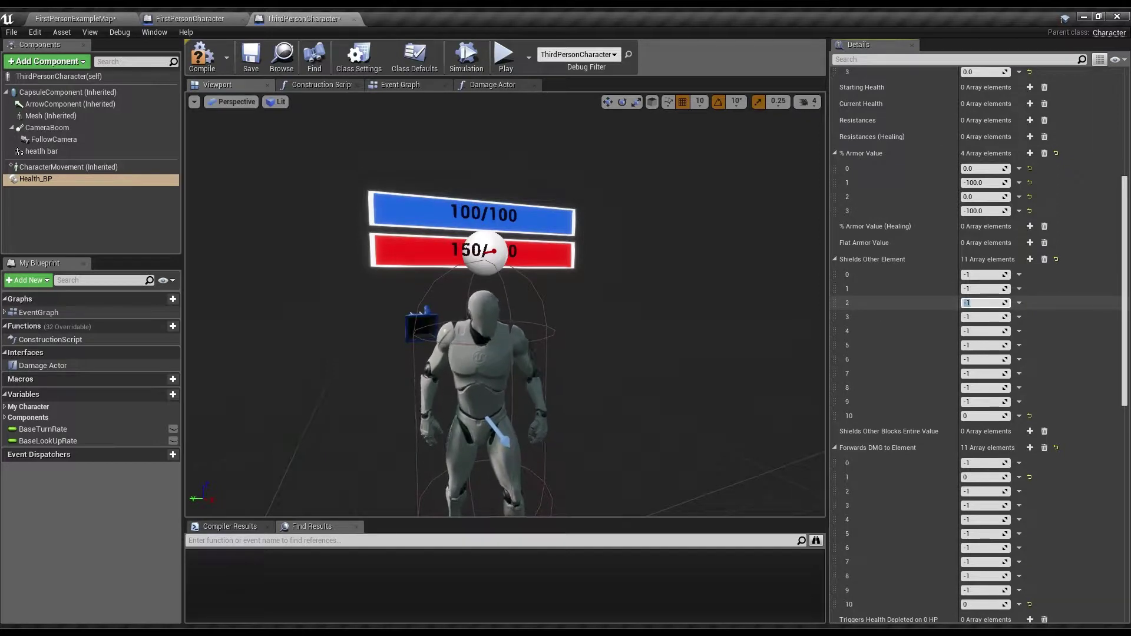
text(-1)
key(Return)
- In the Shields Other Element array, set index 2 to 0 and index 3 to 1
scroll(940, 284, down, 2)
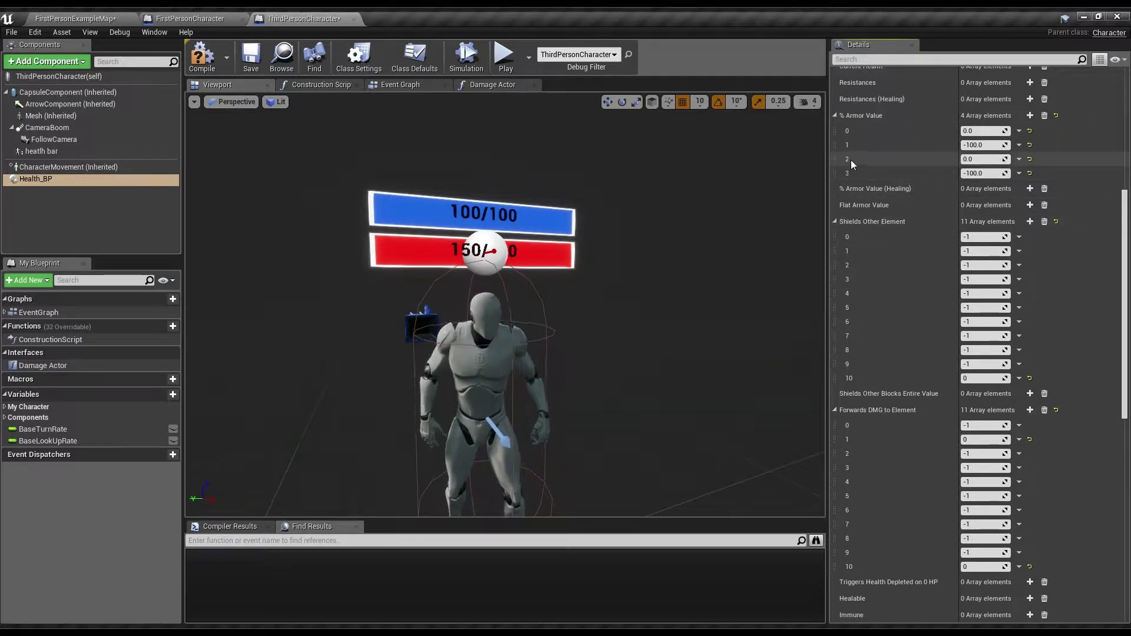
scroll(889, 164, up, 6)
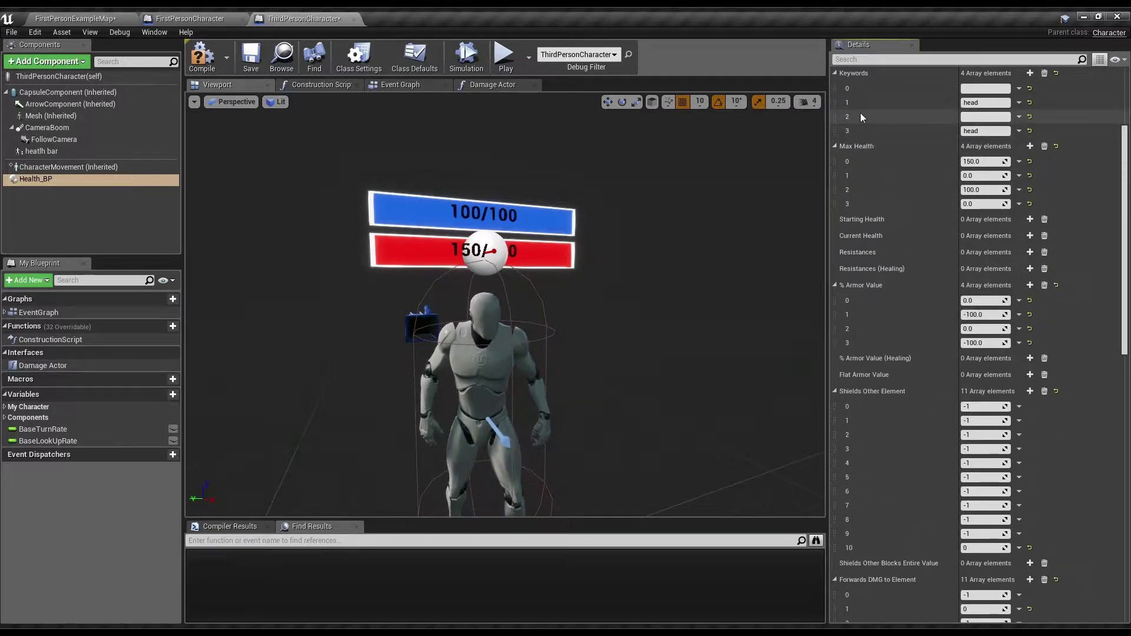
scroll(879, 233, down, 1)
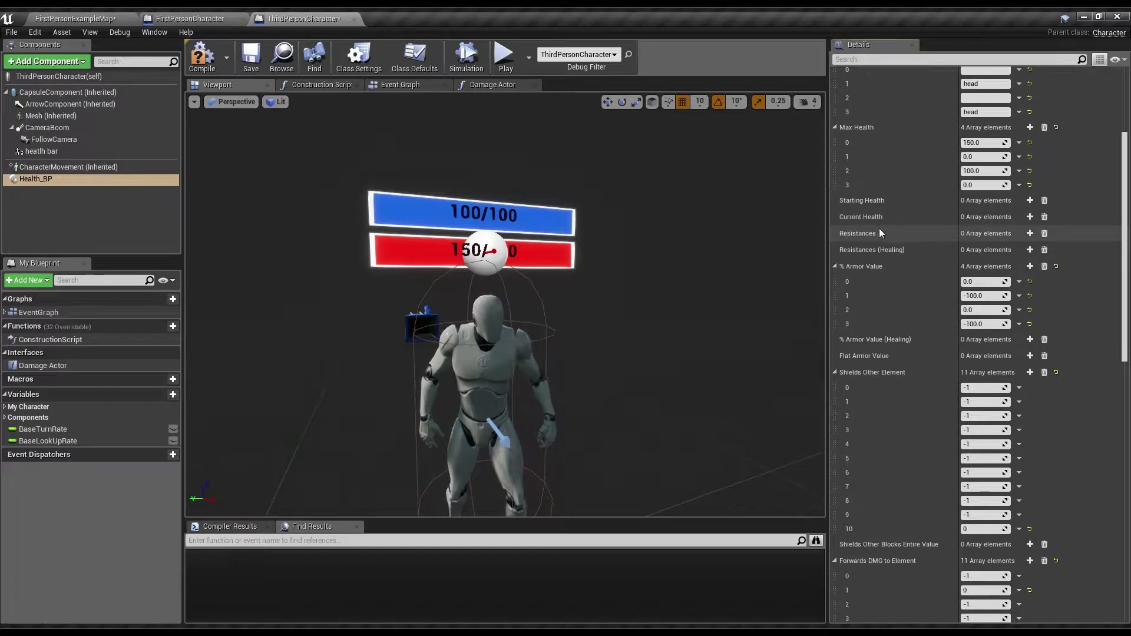
scroll(880, 233, down, 4)
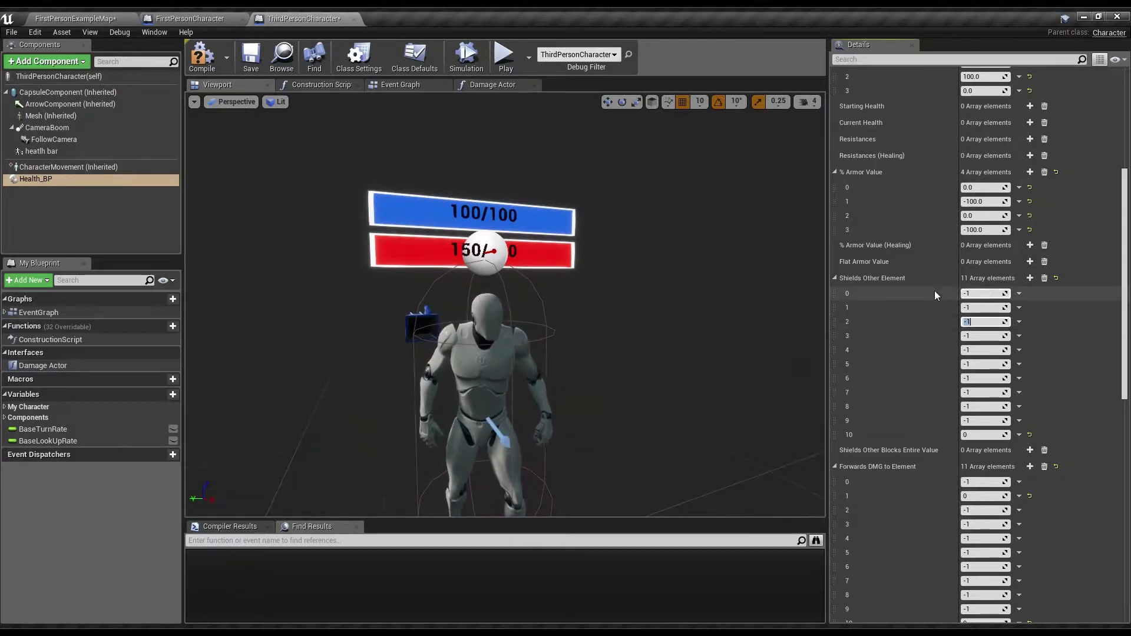
text(0)
key(Return)
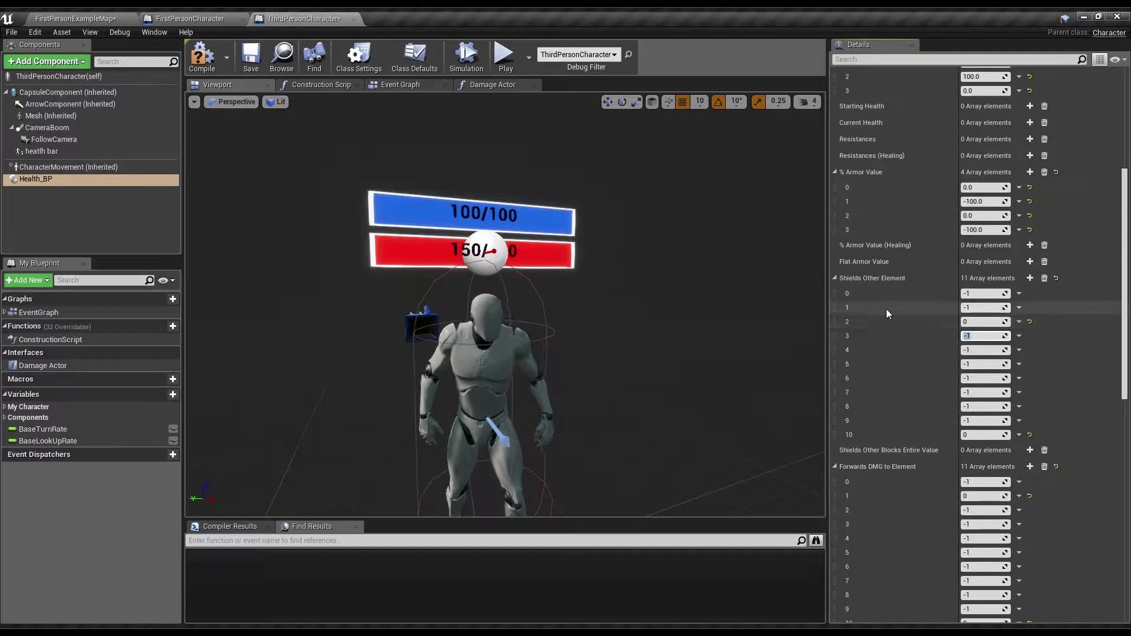
text(1)
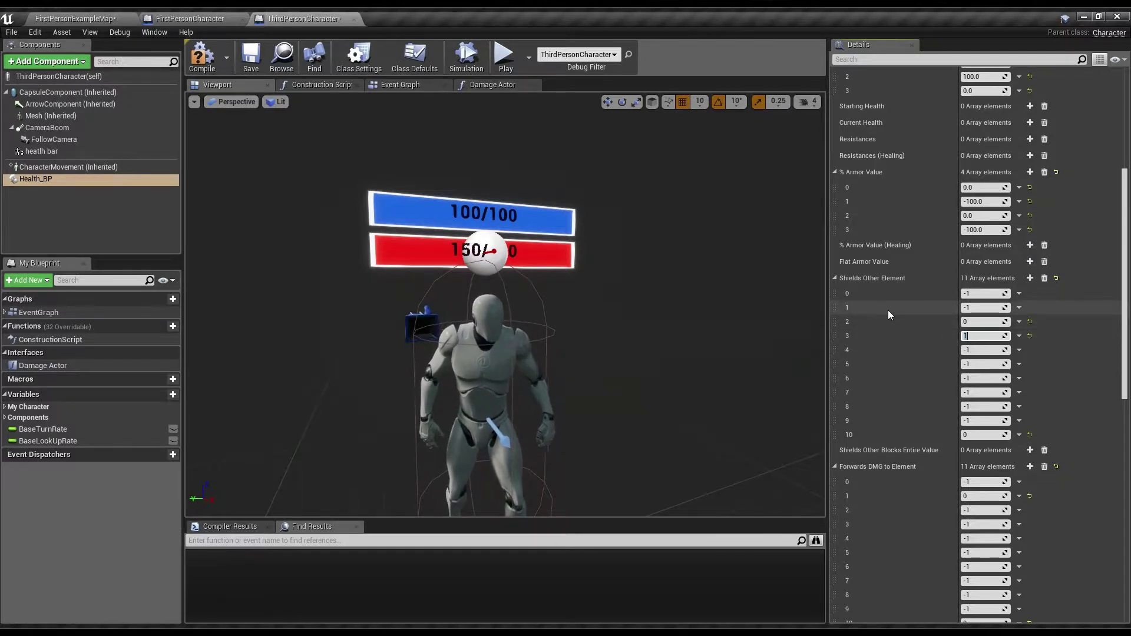
- Set index 3 of the Forwards DMG to Element array to 2
scroll(925, 304, down, 4)
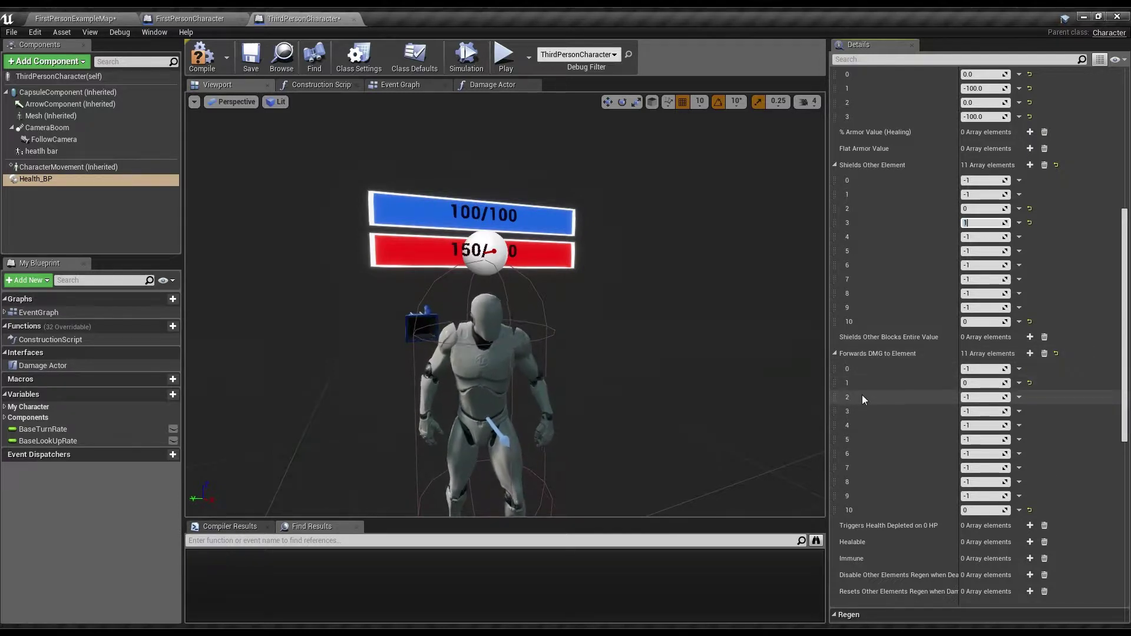
click(969, 412)
text(2)
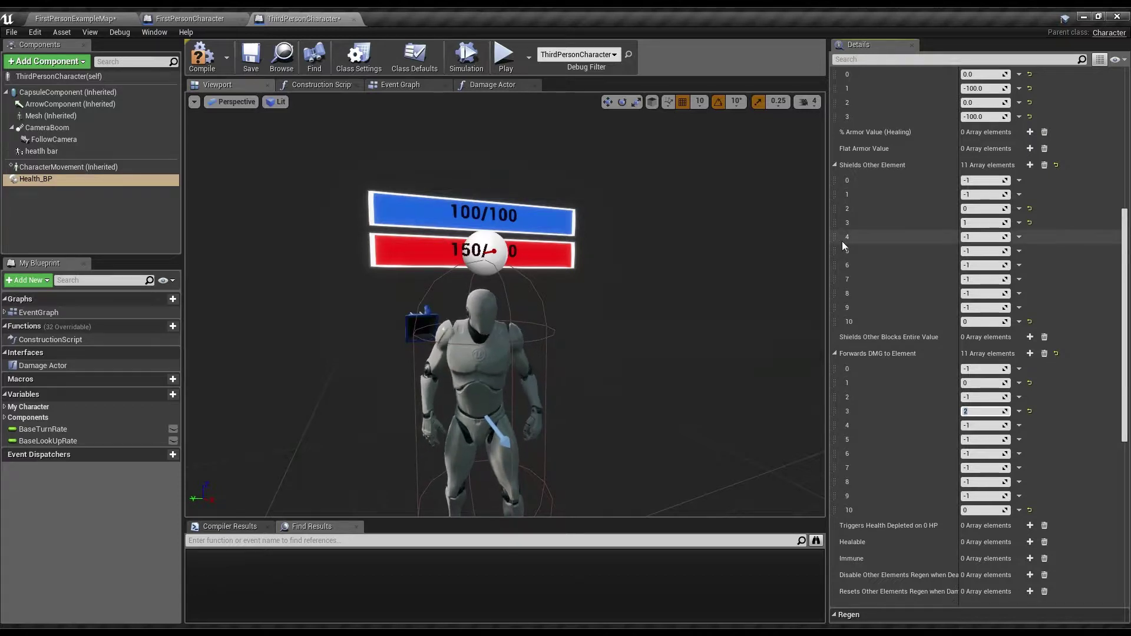
- Enable Actor Can Regen in Health_BP's Regen settings
scroll(906, 262, down, 6)
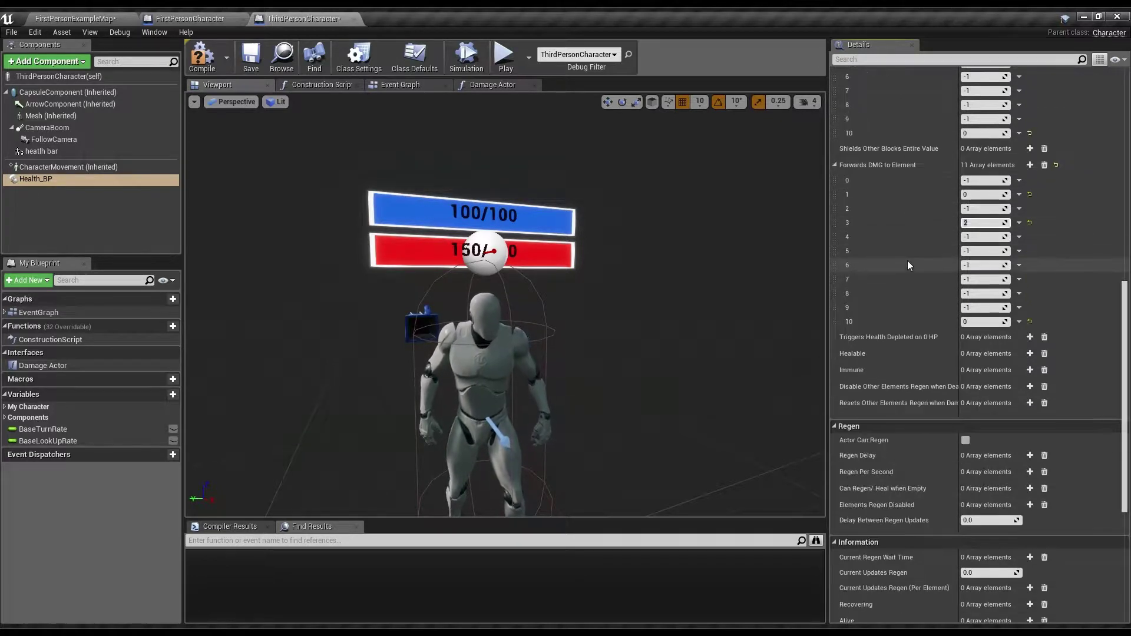
scroll(907, 257, down, 2)
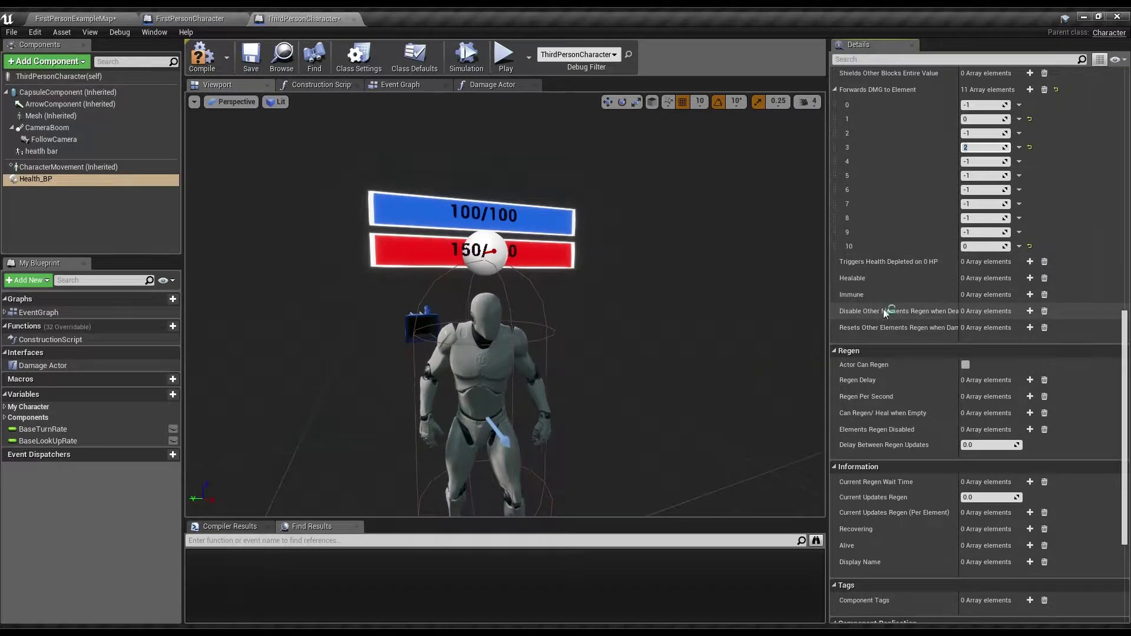
scroll(882, 309, down, 3)
click(967, 253)
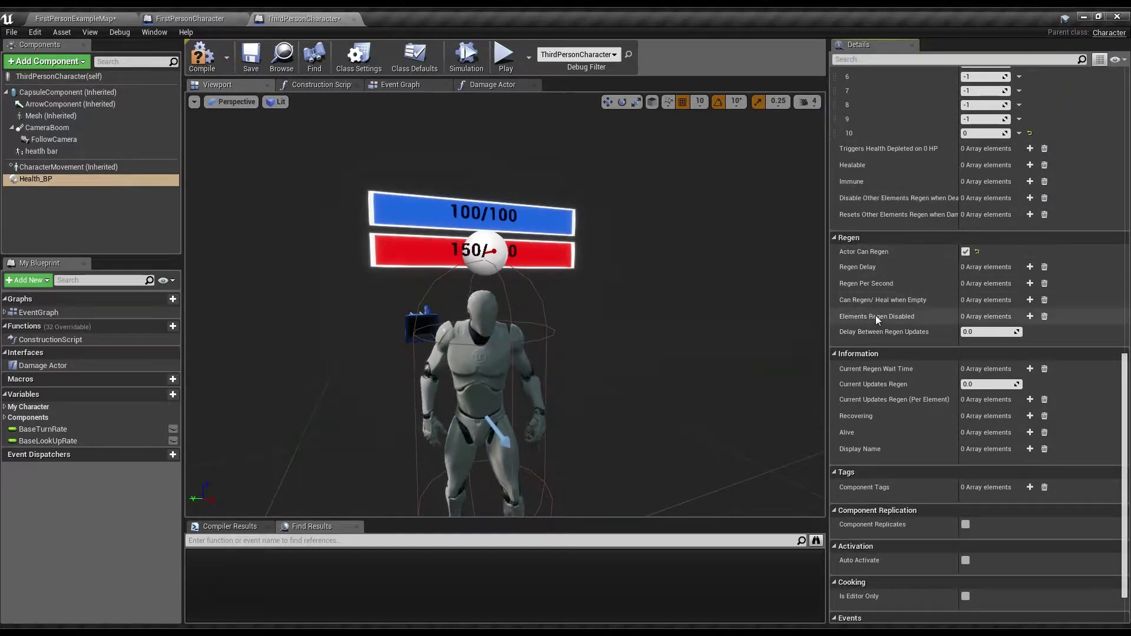
- Add three Regen Delay entries and set index 2 to 2.0
click(1031, 268)
click(1031, 268)
click(1030, 267)
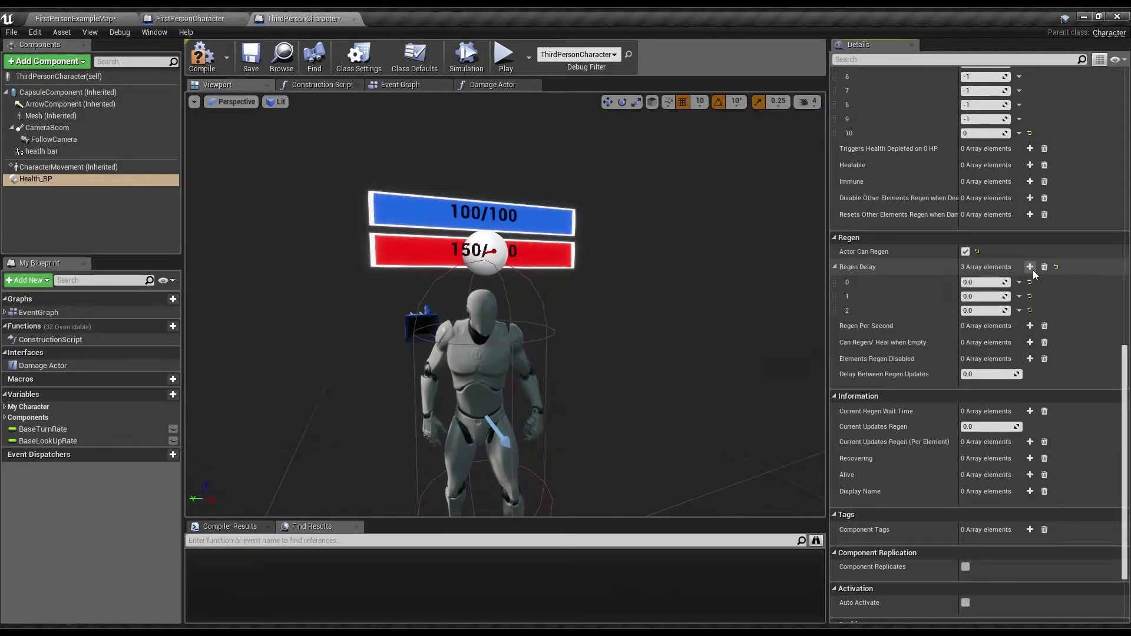
click(974, 311)
text(2)
key(Return)
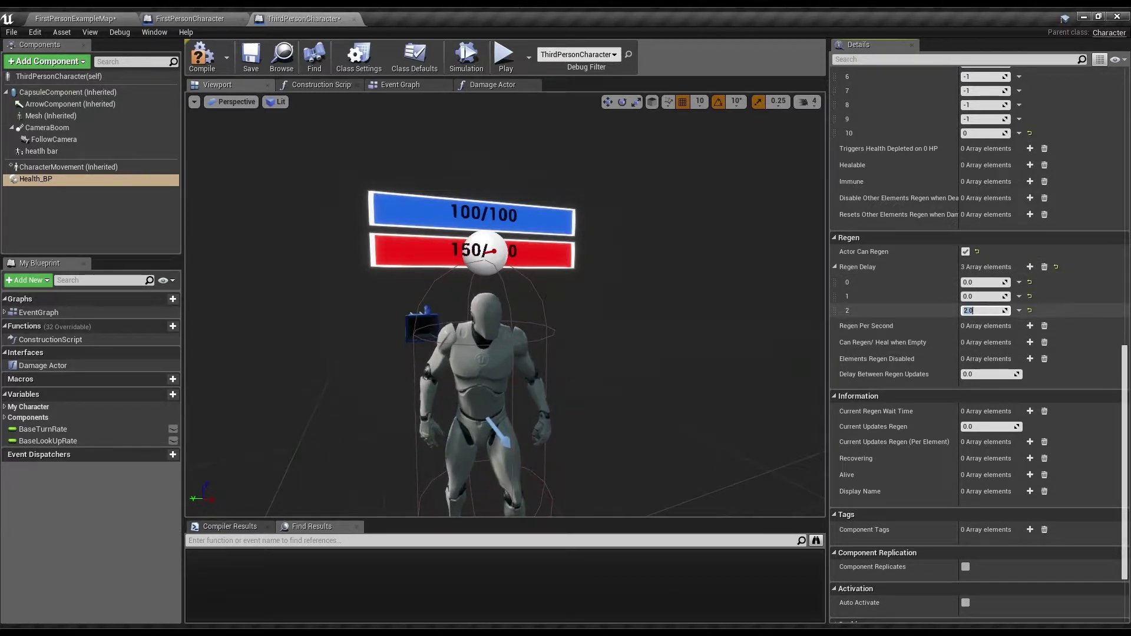
- Add three Regen Per Second entries and set index 2 to 20
click(1030, 326)
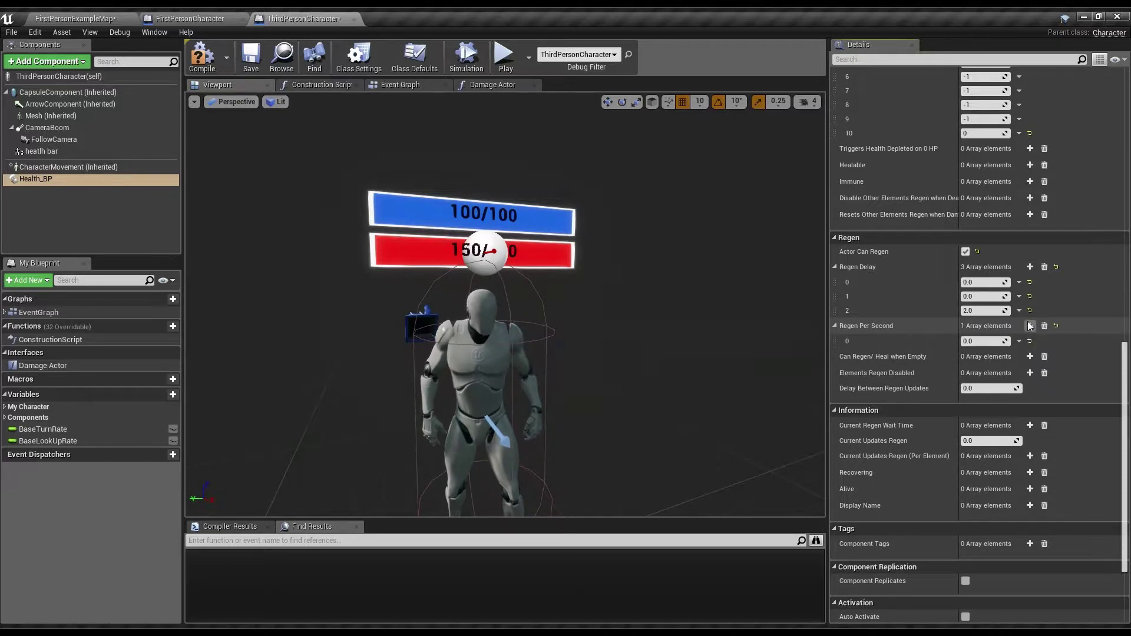
click(1030, 326)
click(1030, 326)
click(978, 369)
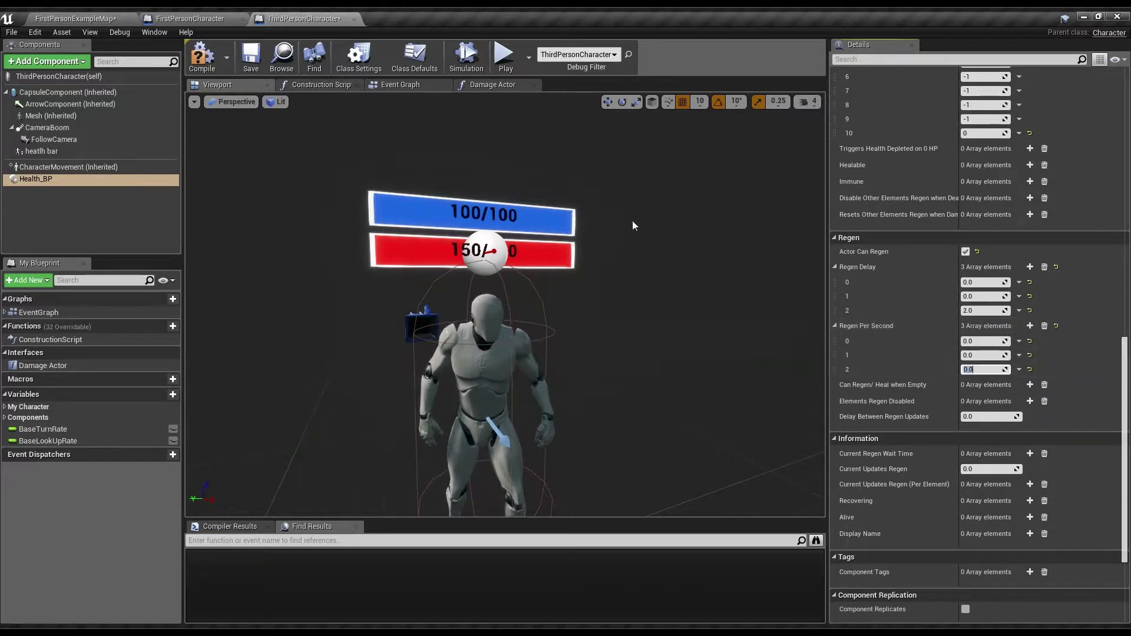
text(20)
key(Return)
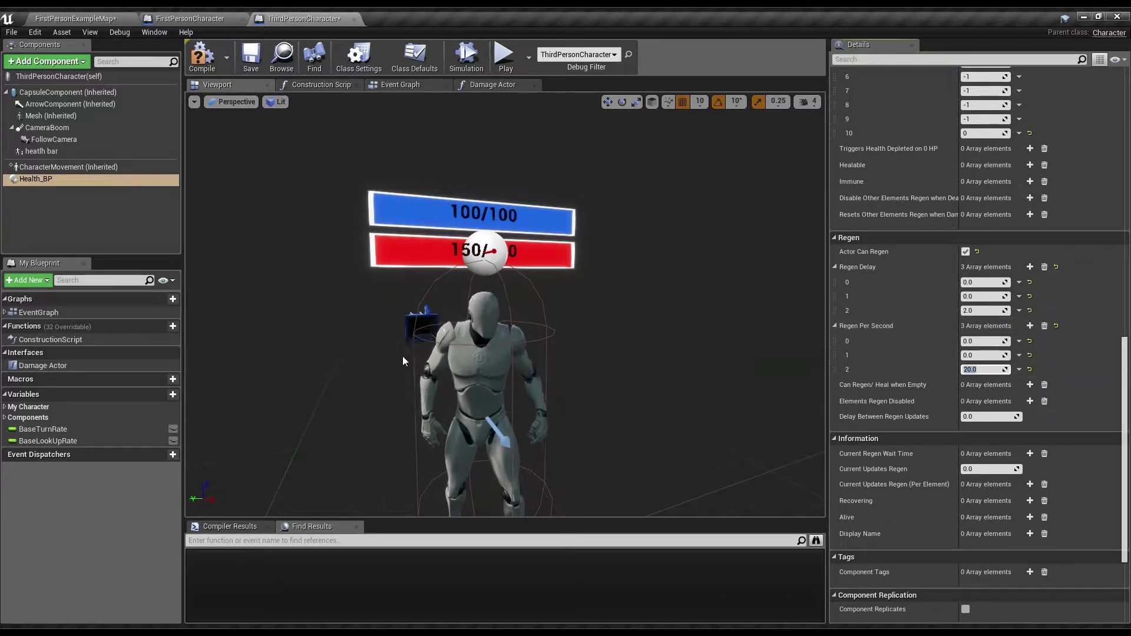
- Add three Can Regen/ Heal when Empty entries with index 2 enabled, and compile and save the character blueprint
click(1030, 385)
click(1030, 384)
click(1029, 385)
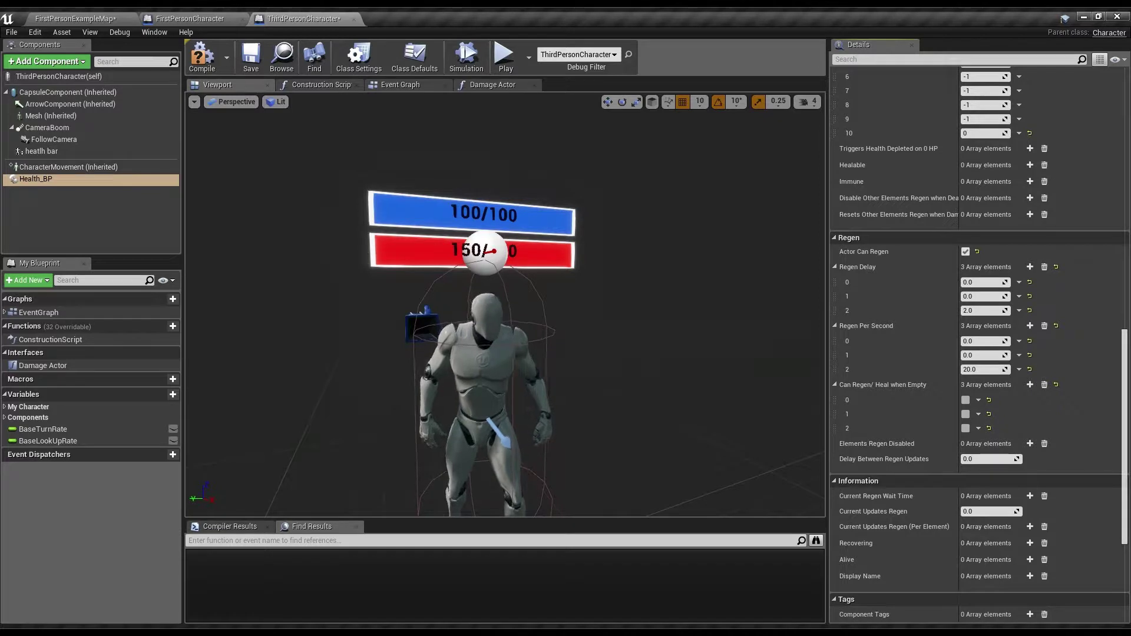
click(965, 429)
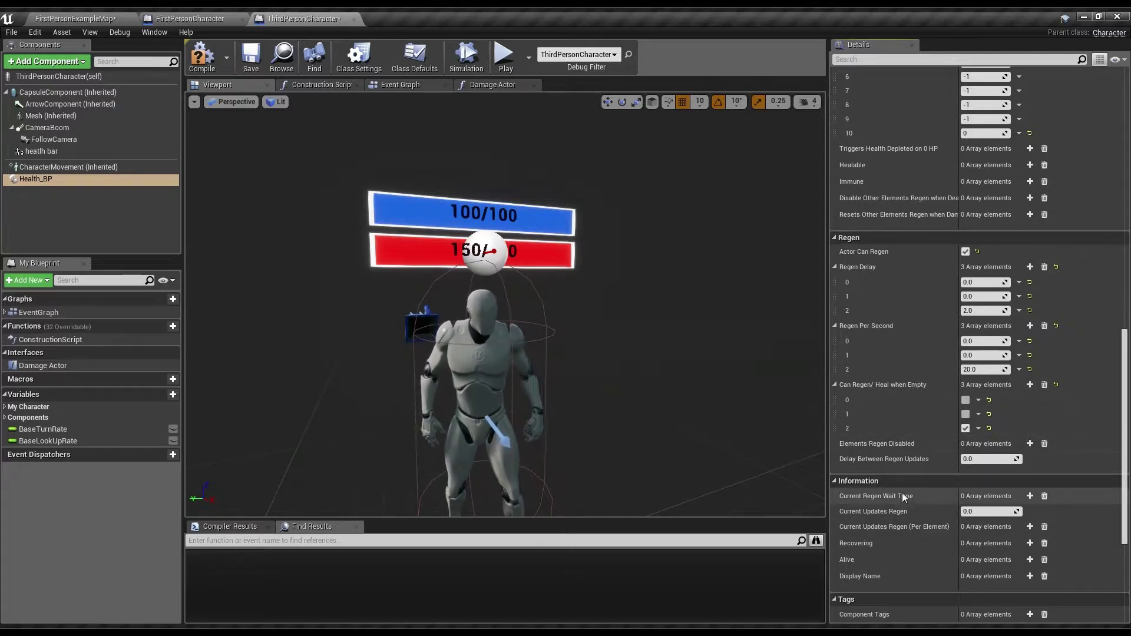
click(202, 61)
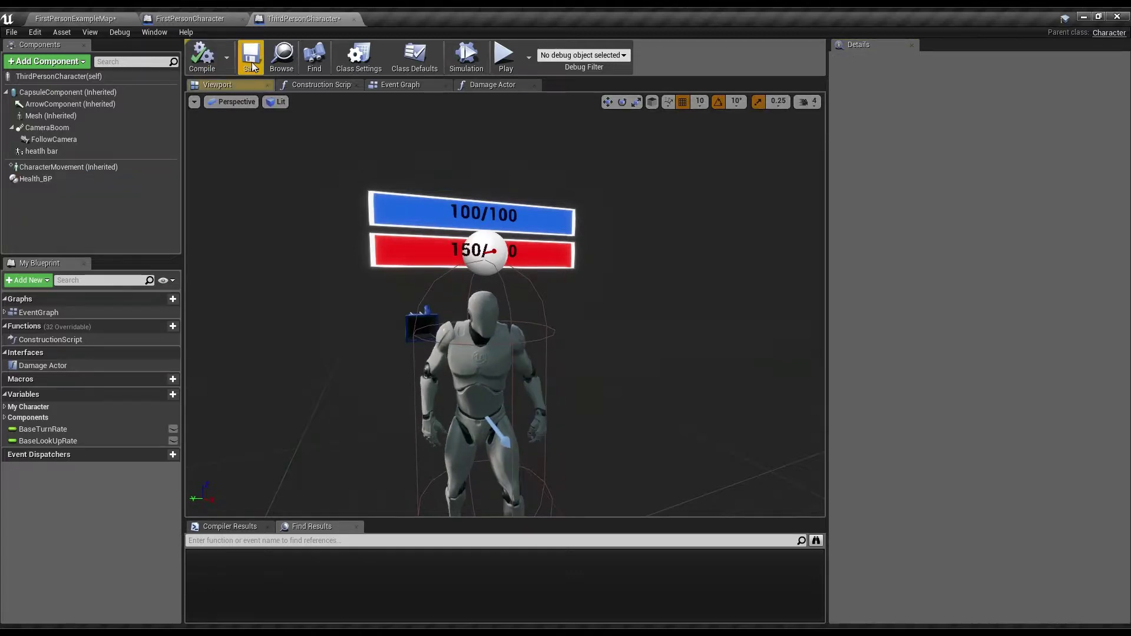
- Set the health bar component's Auto Update Shield from Element to 2, and compile and save the character blueprint
click(38, 151)
scroll(930, 248, up, 2)
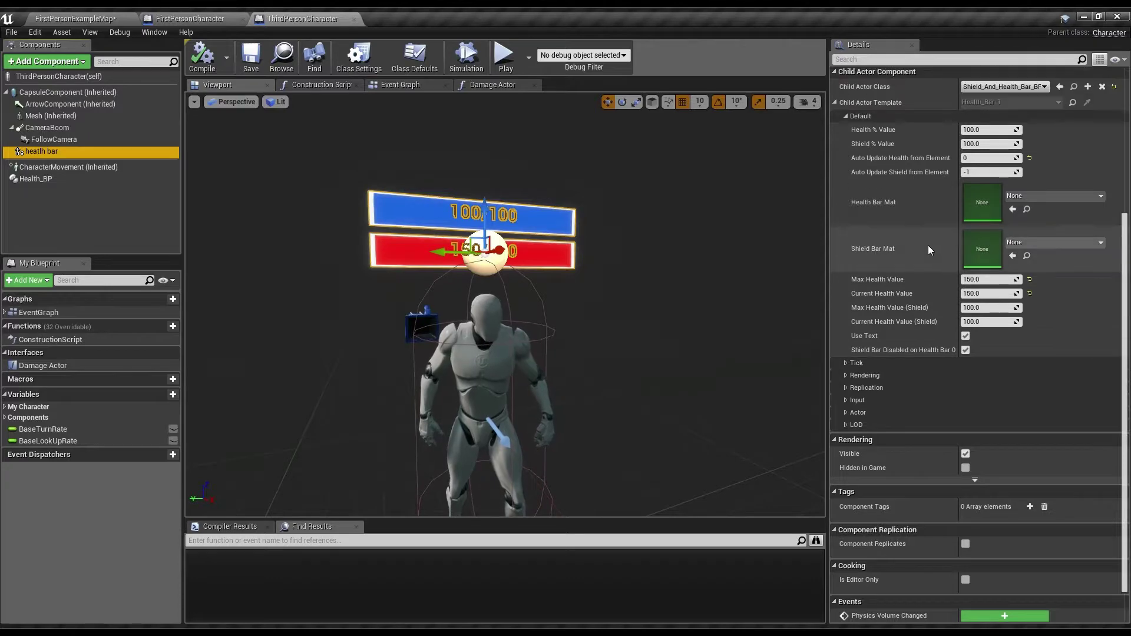
click(35, 168)
click(34, 179)
scroll(1067, 318, up, 5)
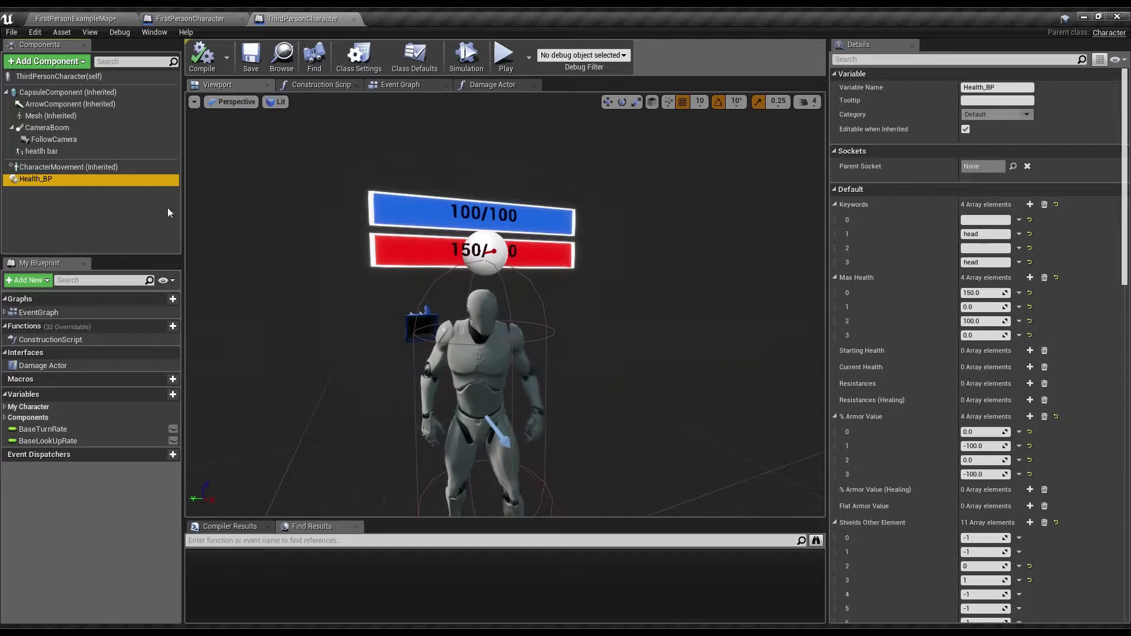
click(41, 151)
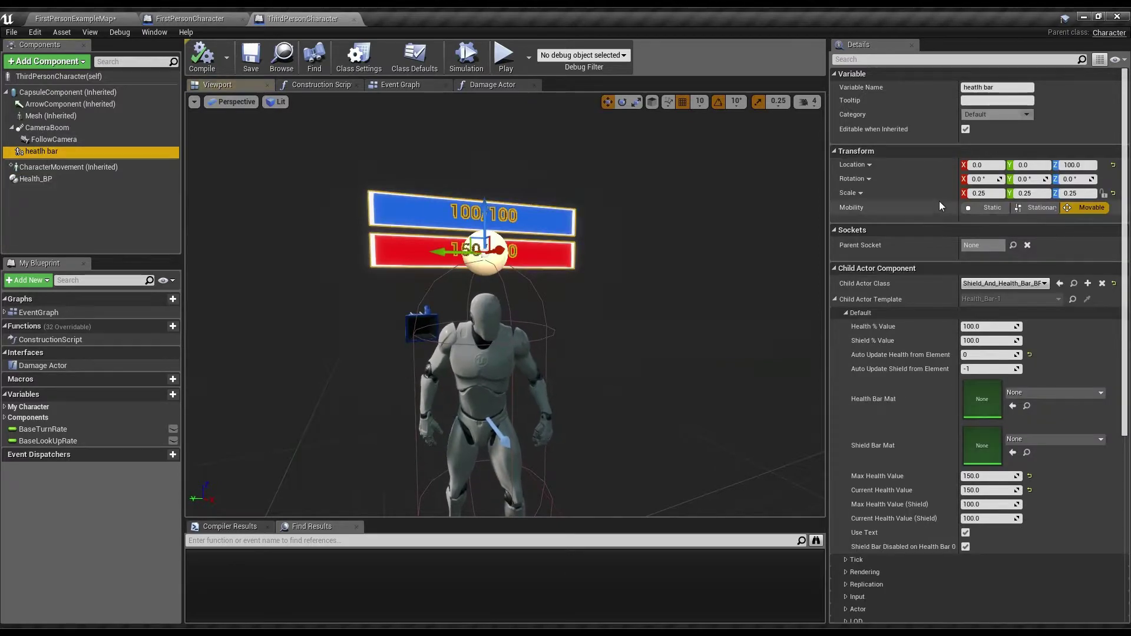
click(989, 369)
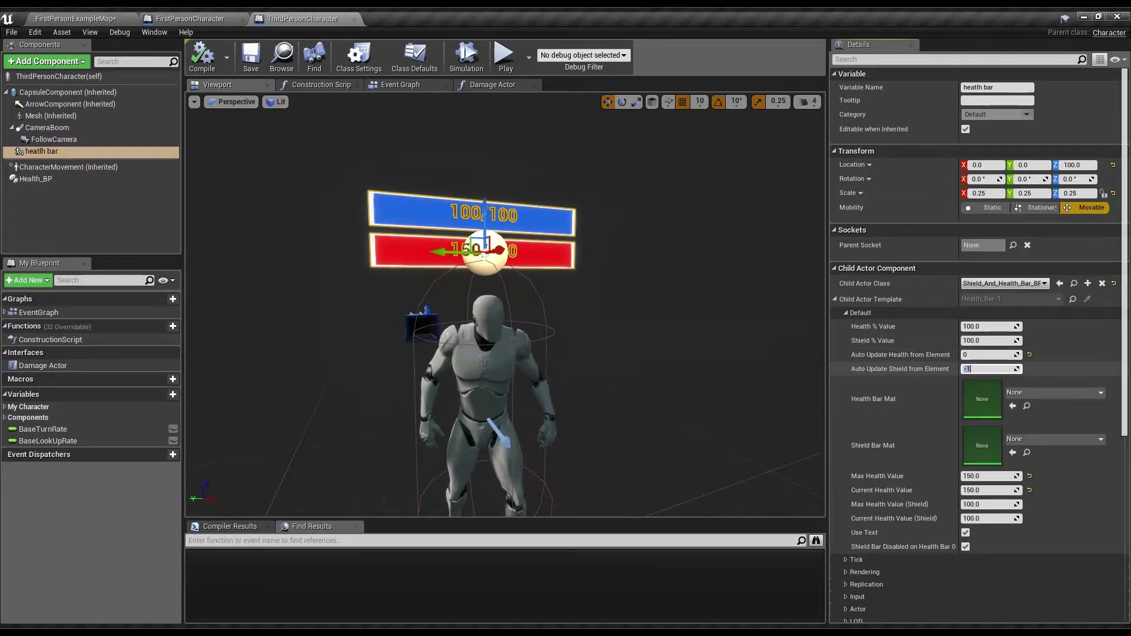
click(52, 180)
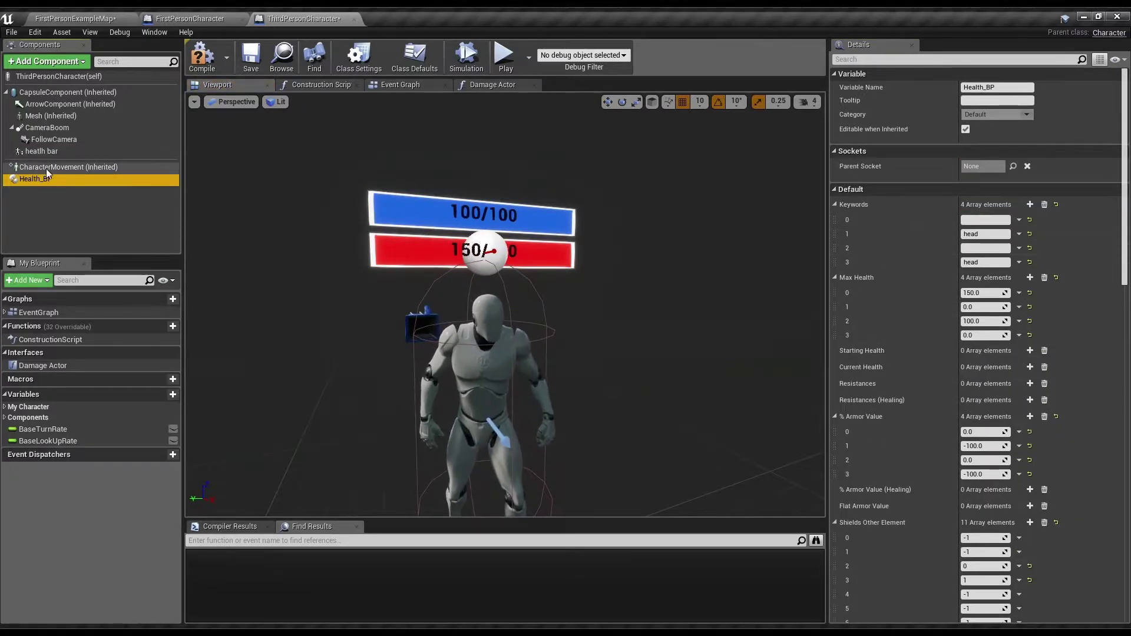
click(42, 151)
click(976, 368)
text(2)
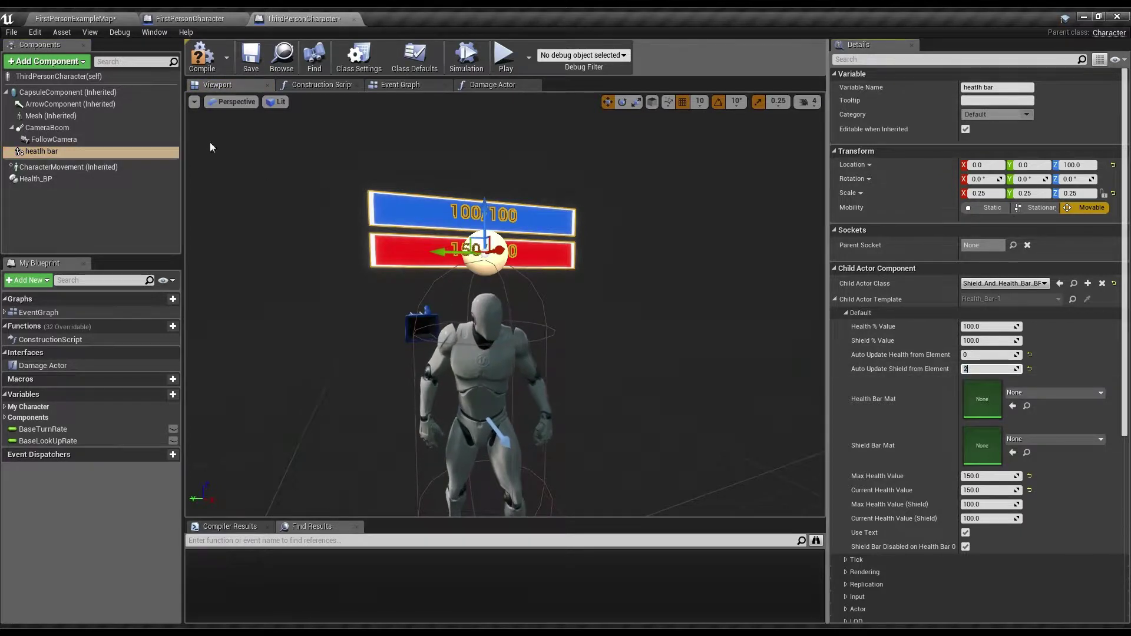
click(48, 180)
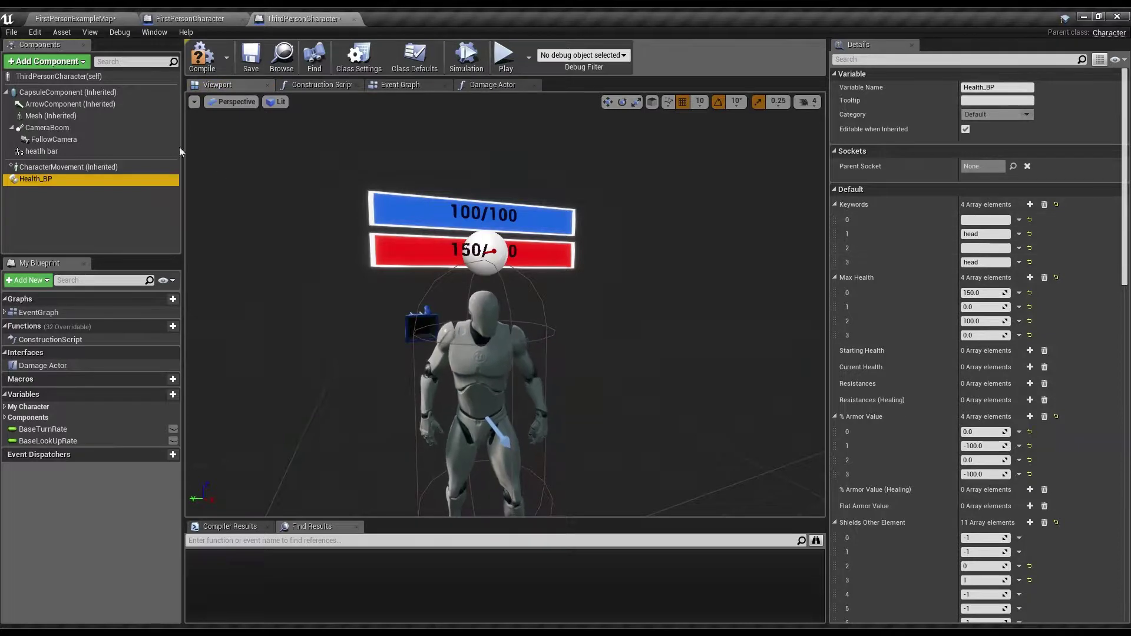
click(202, 59)
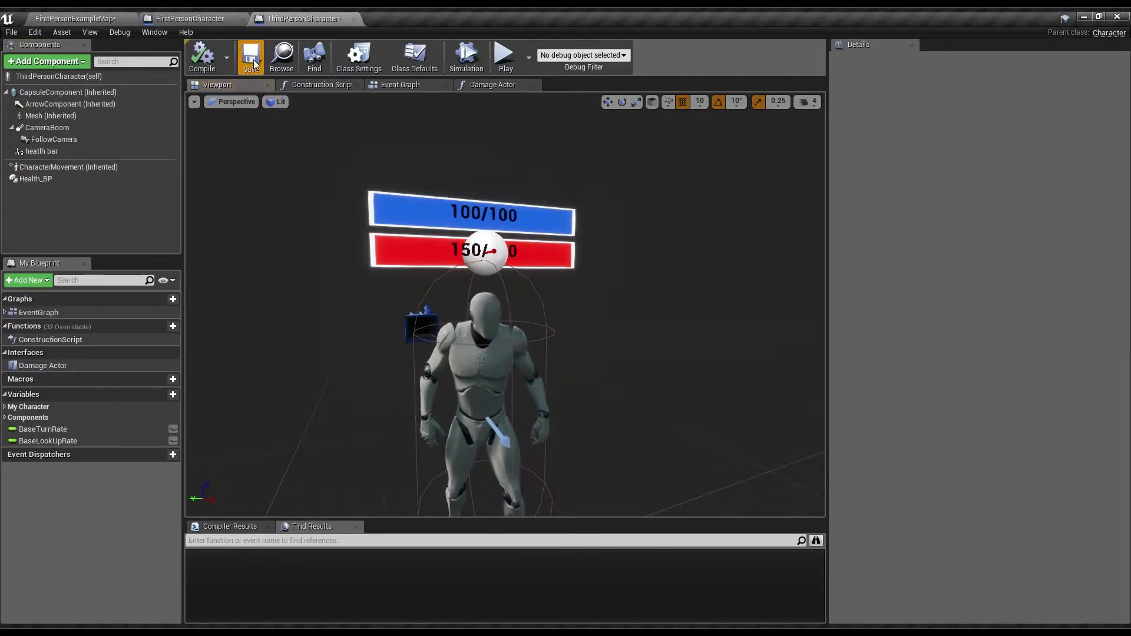
- Play FirstPersonExampleMap and shoot the third-person character to test how its shield and health take damage
click(76, 18)
click(400, 69)
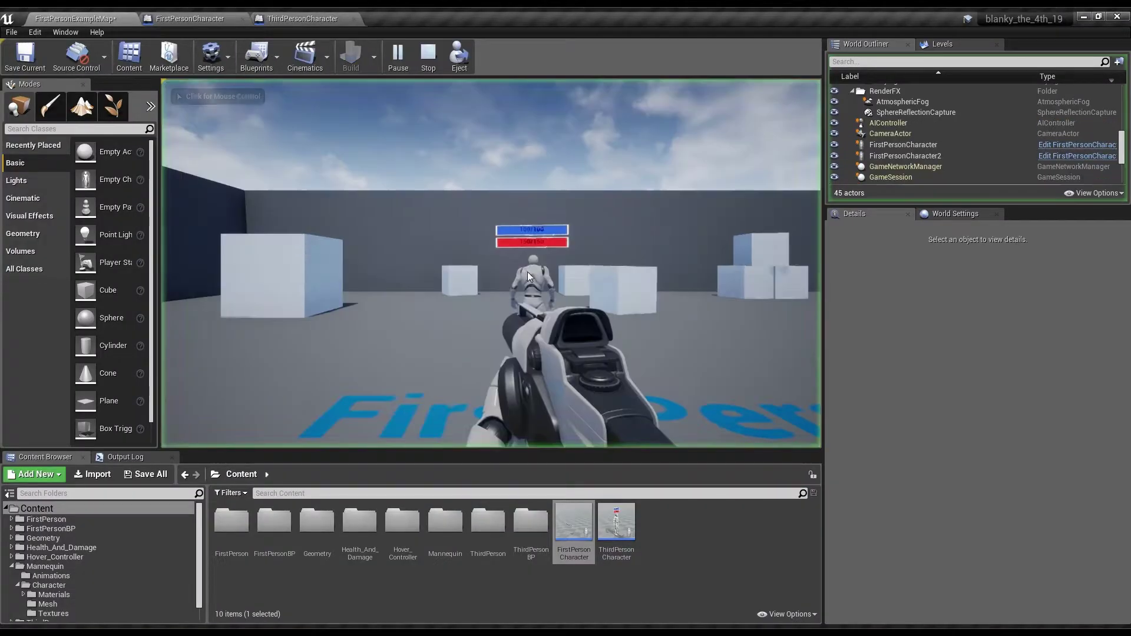
key(w)
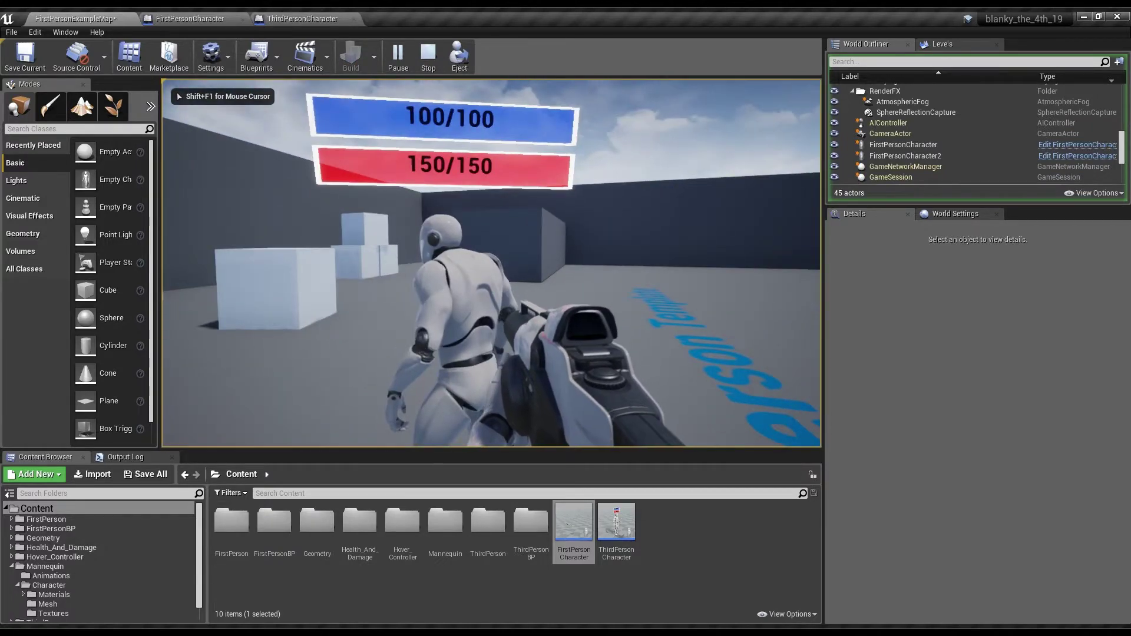
key(w)
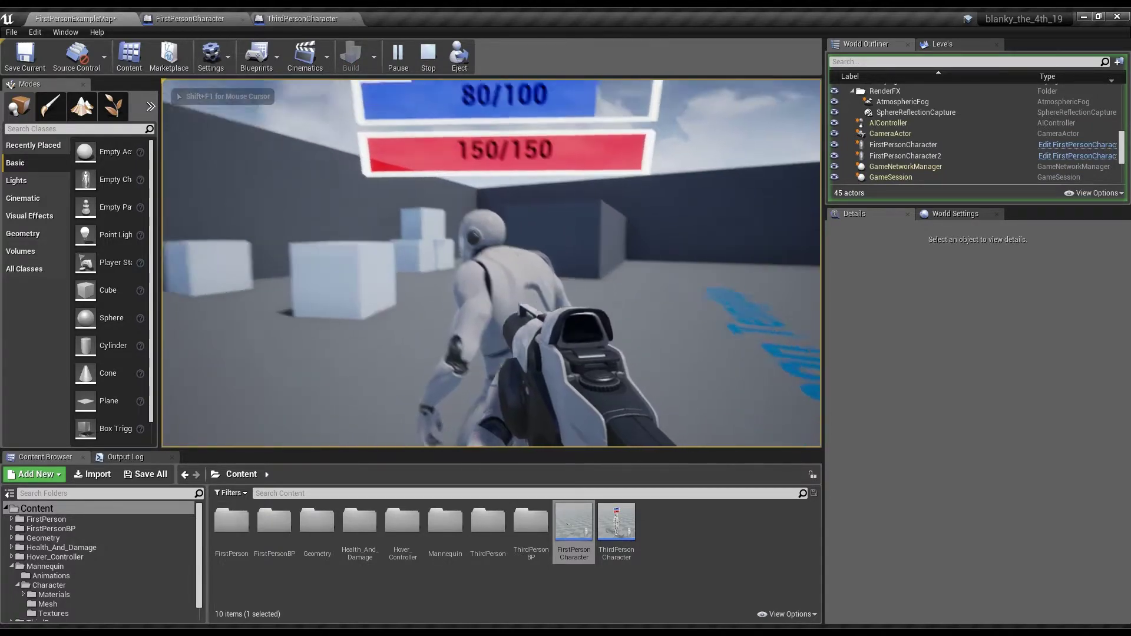
key(w)
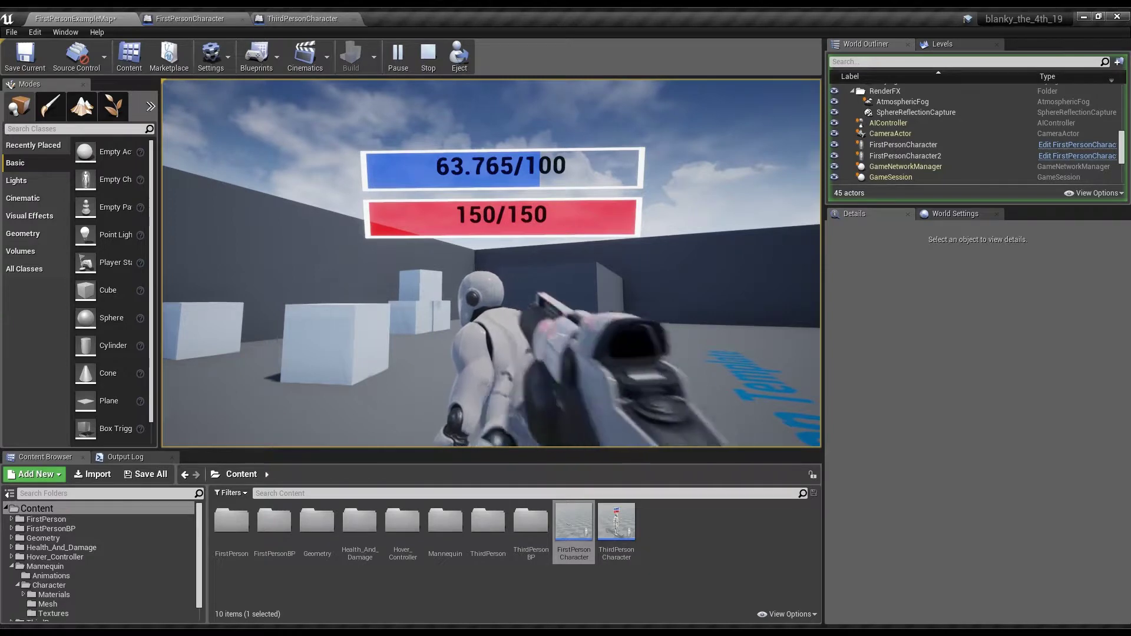
key(s)
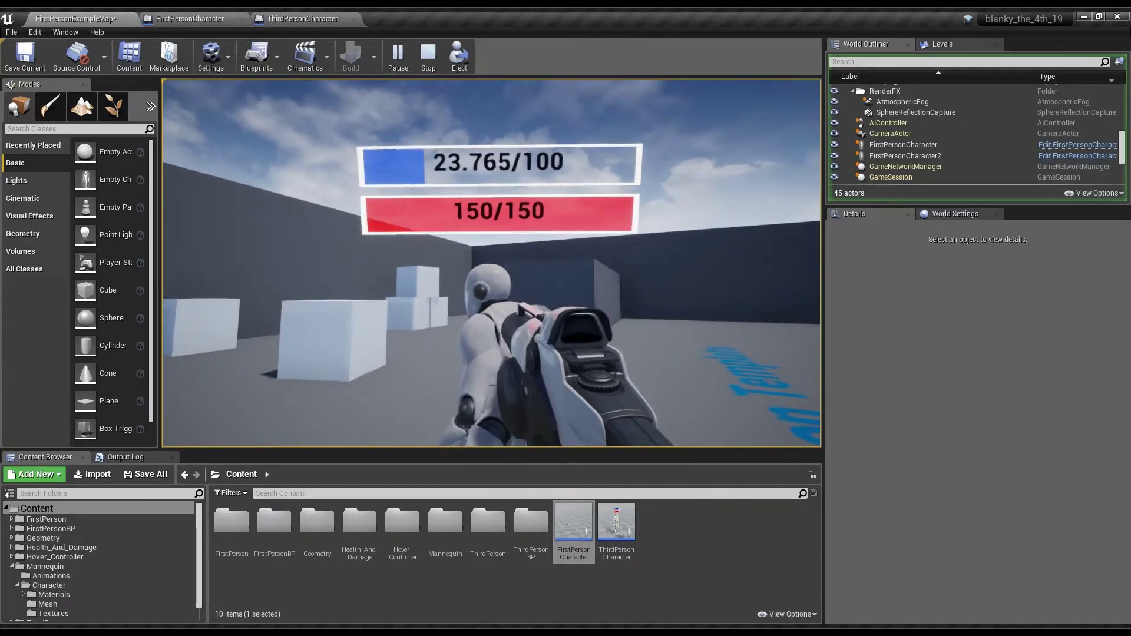
key(w)
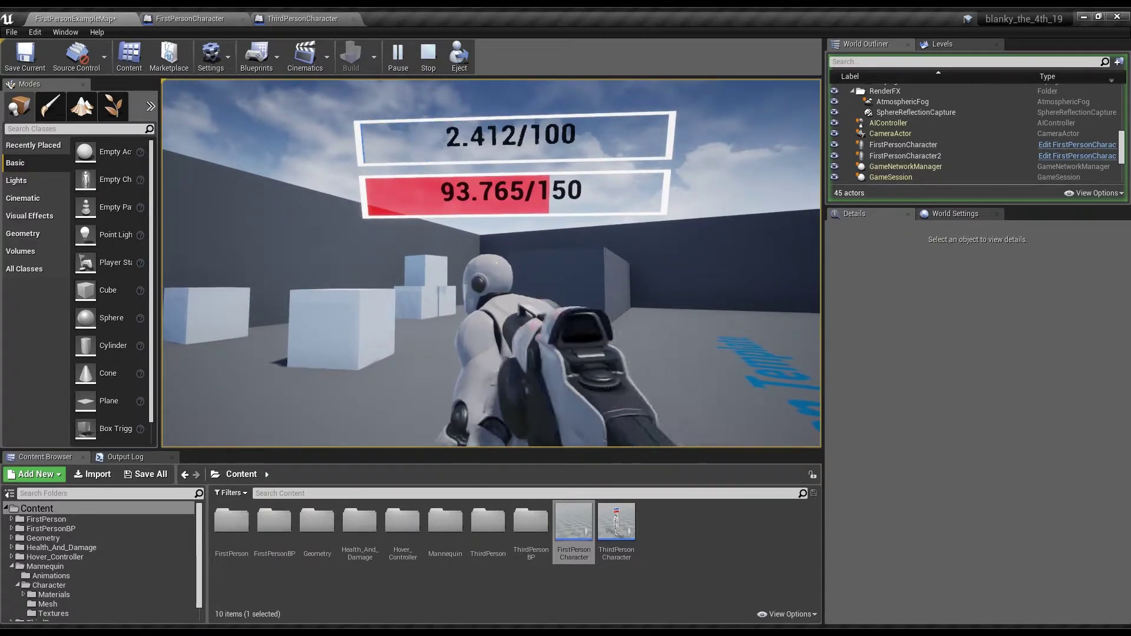
- Back away from the character to check shield regeneration, shoot it again from the front, and end the play session
key(s)
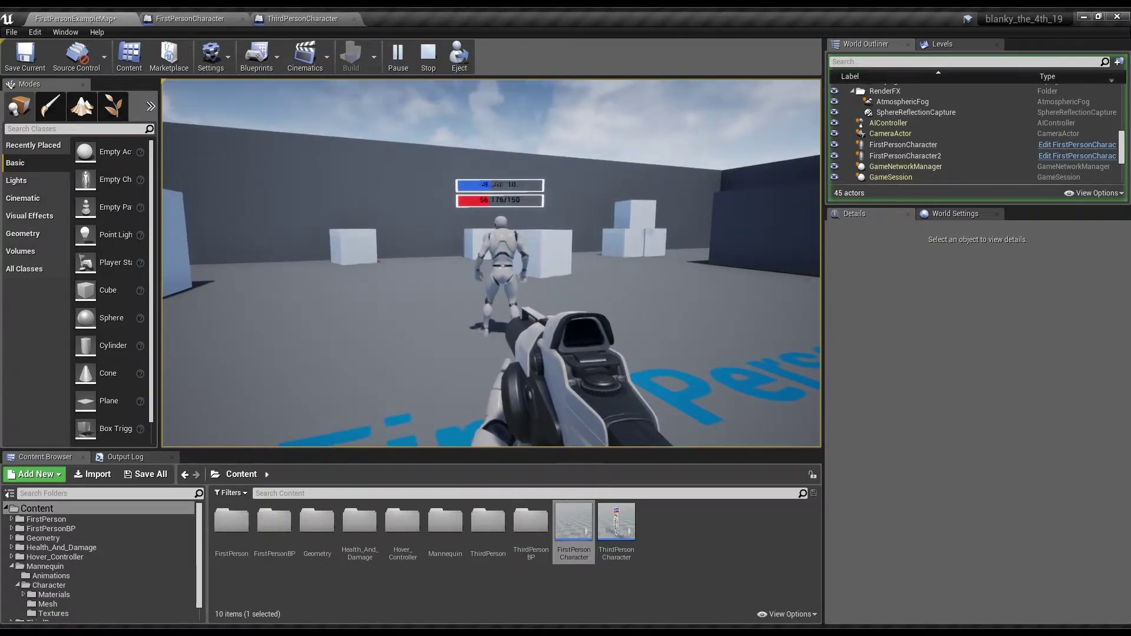
key(w)
key(s)
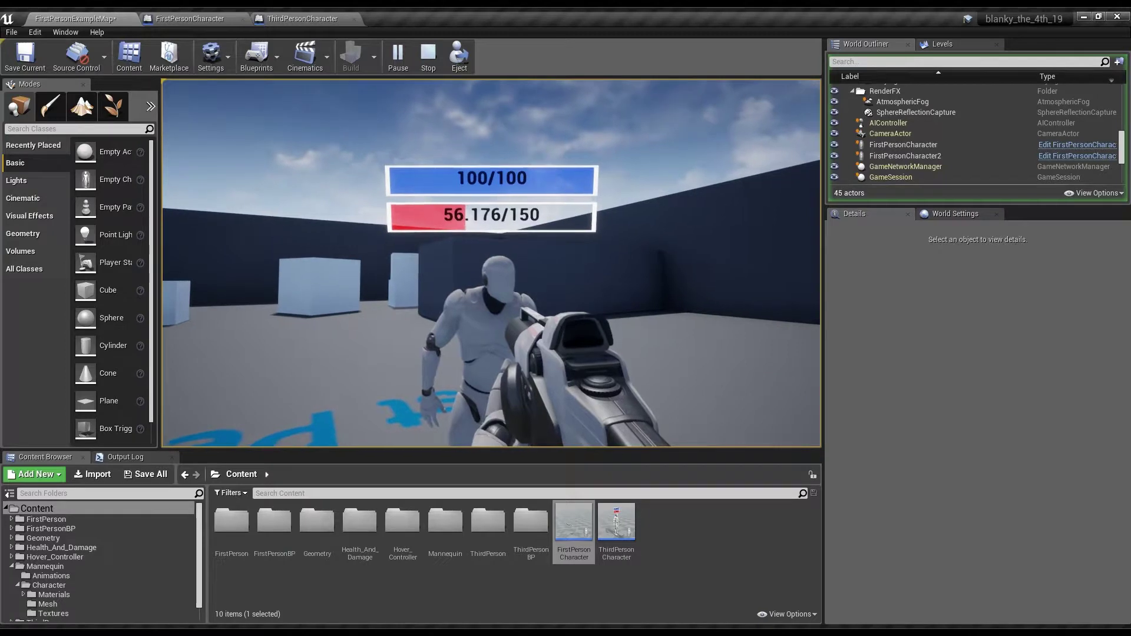
click(491, 263)
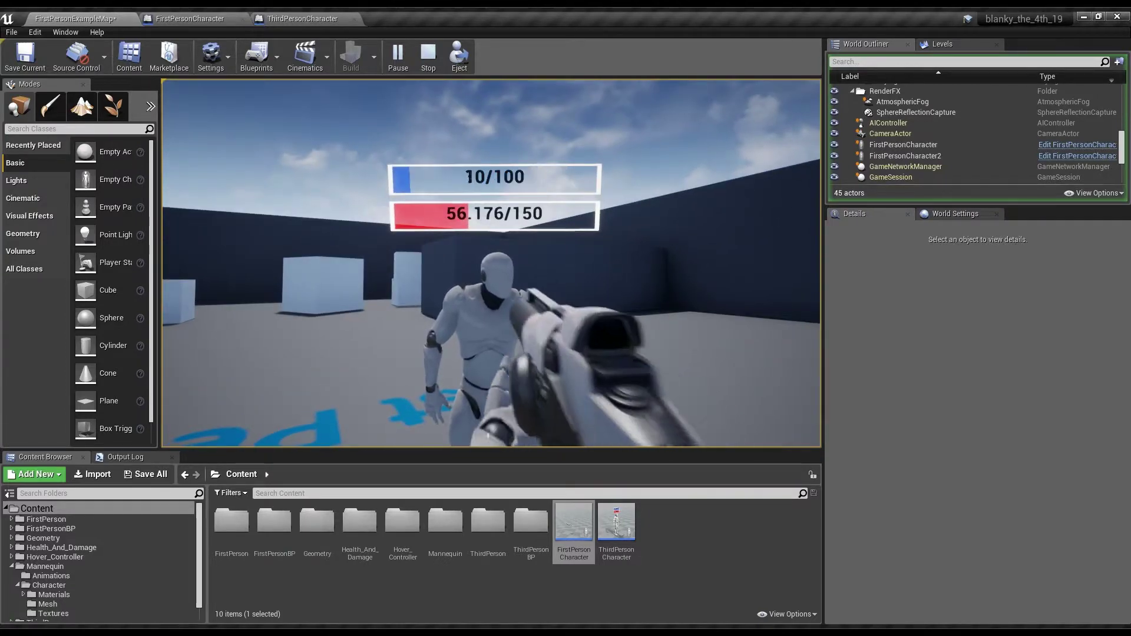
key(Escape)
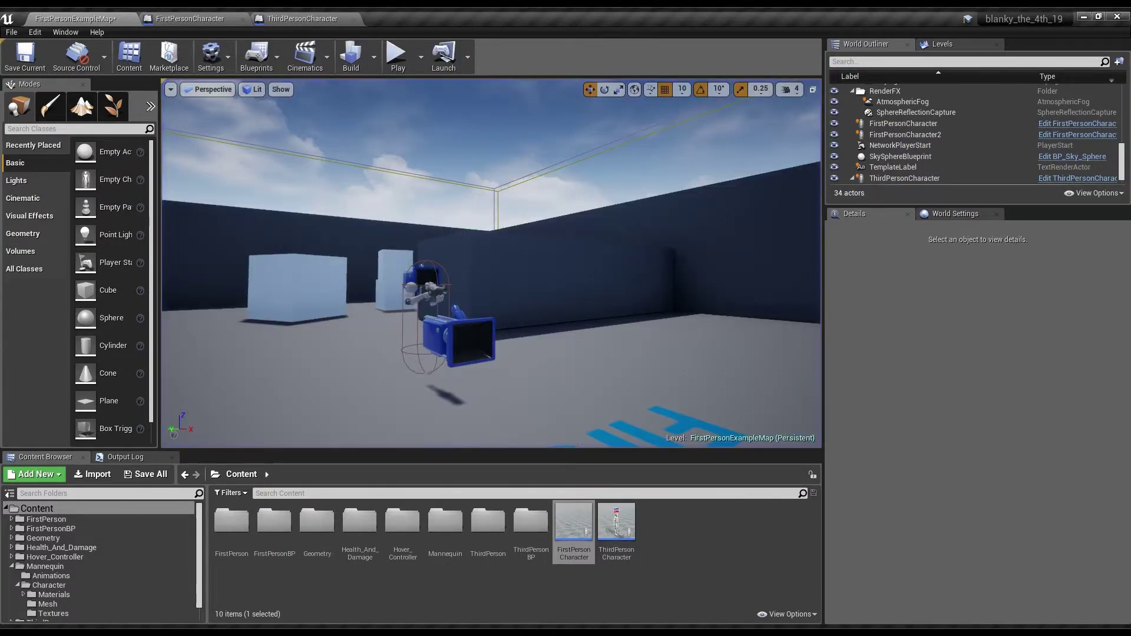
- Examine the Damage Actor call and its connected inputs above the Deal With Impact section in FirstPersonCharacter's event graph
click(266, 18)
drag(379, 247, 379, 247)
click(187, 18)
scroll(457, 310, down, 3)
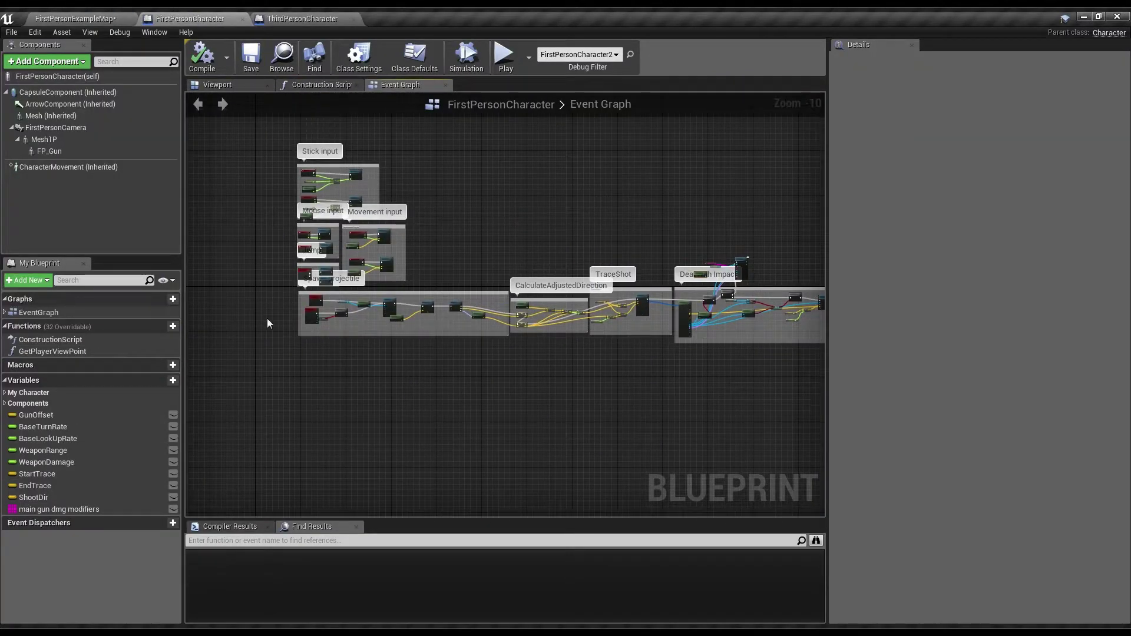
right_drag(666, 341, 436, 339)
scroll(534, 380, up, 7)
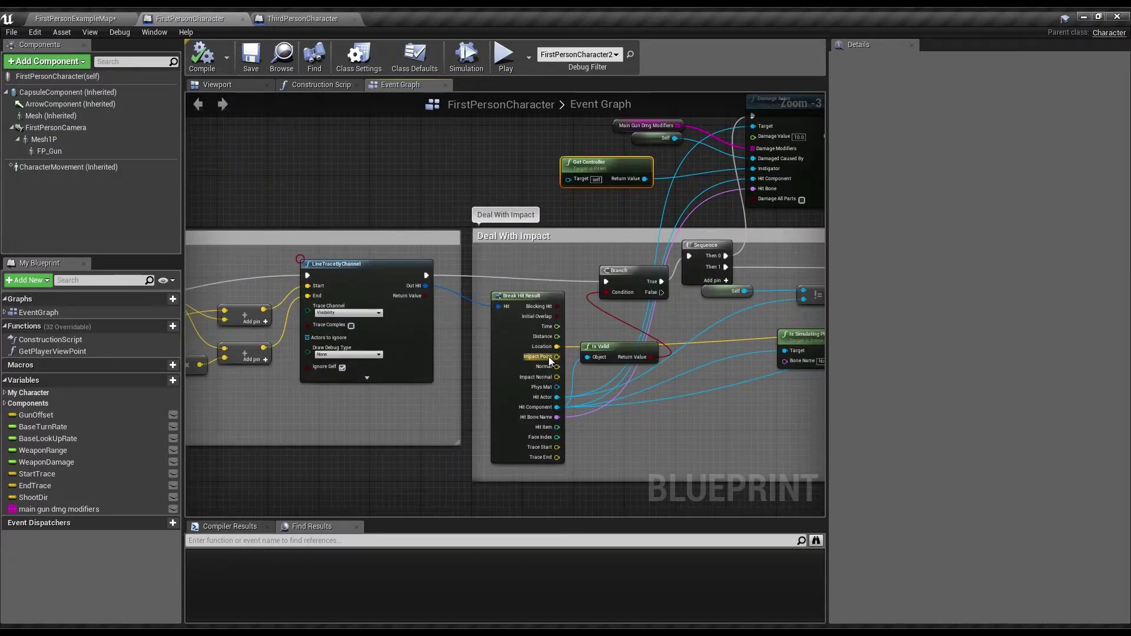
right_drag(366, 163, 260, 239)
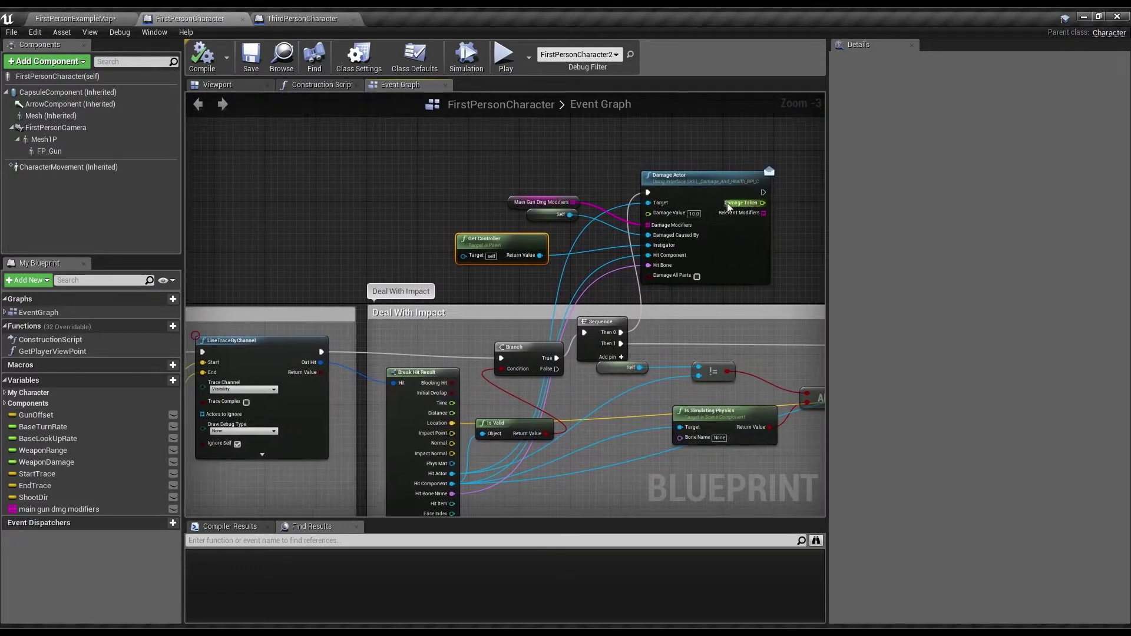
scroll(705, 179, up, 3)
click(704, 179)
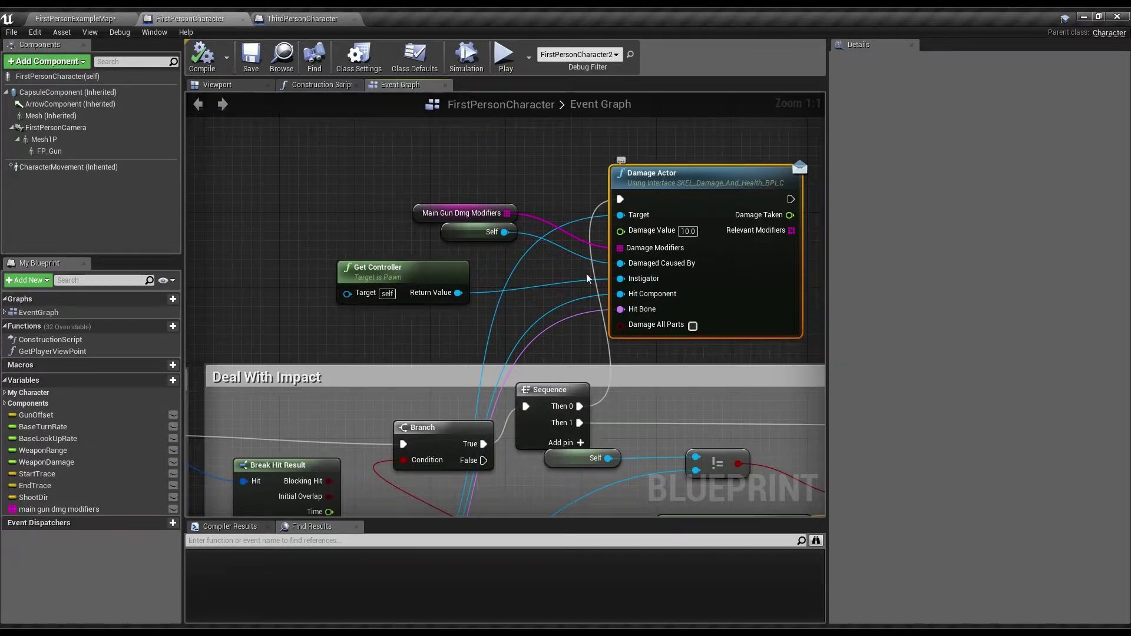
- Review ThirdPersonCharacter's implemented interfaces and the node connections in its Damage Actor function
click(301, 19)
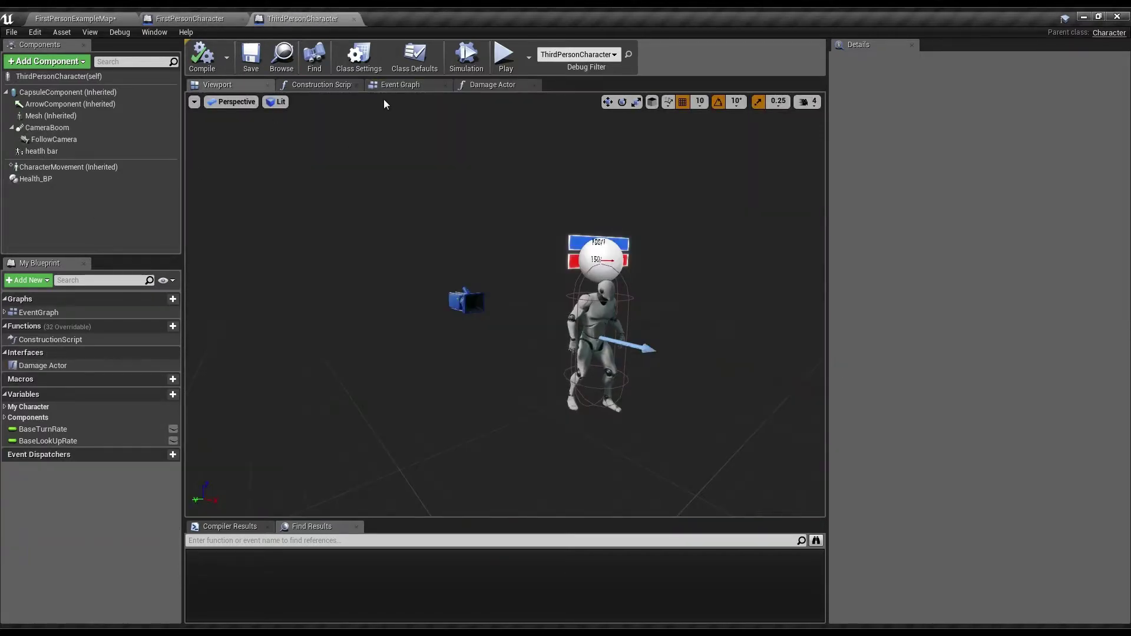
click(359, 56)
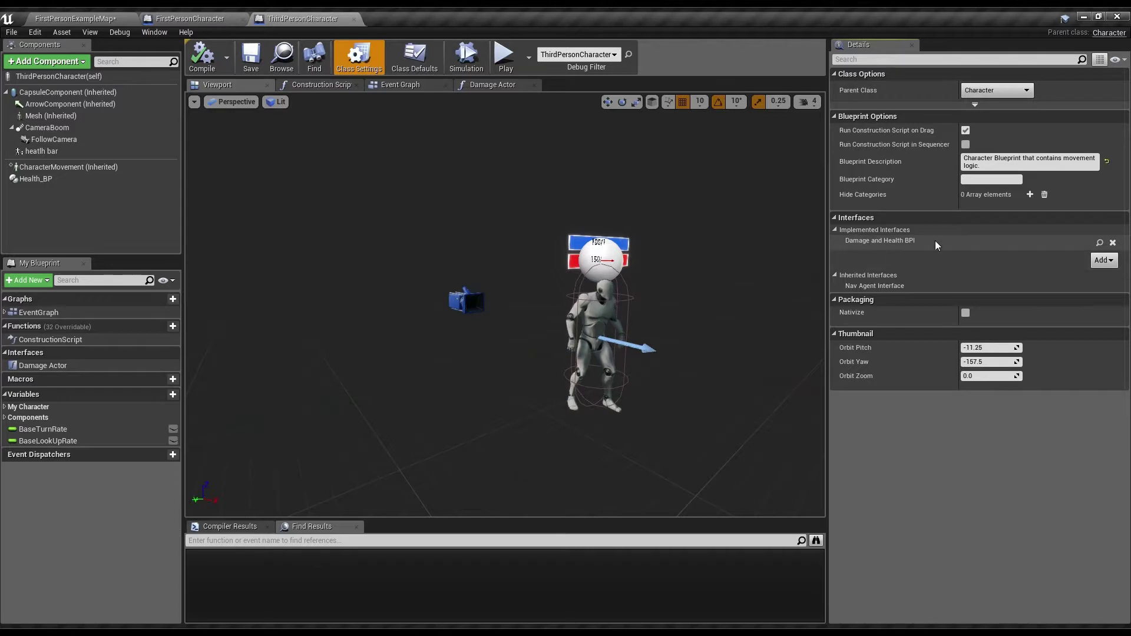
click(47, 367)
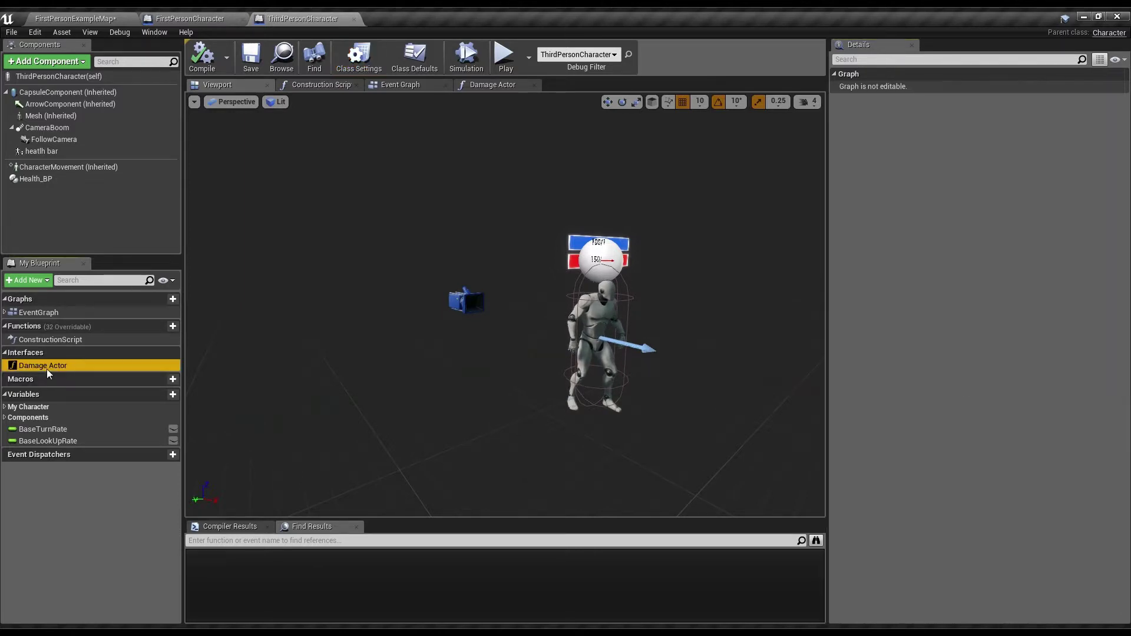
click(493, 86)
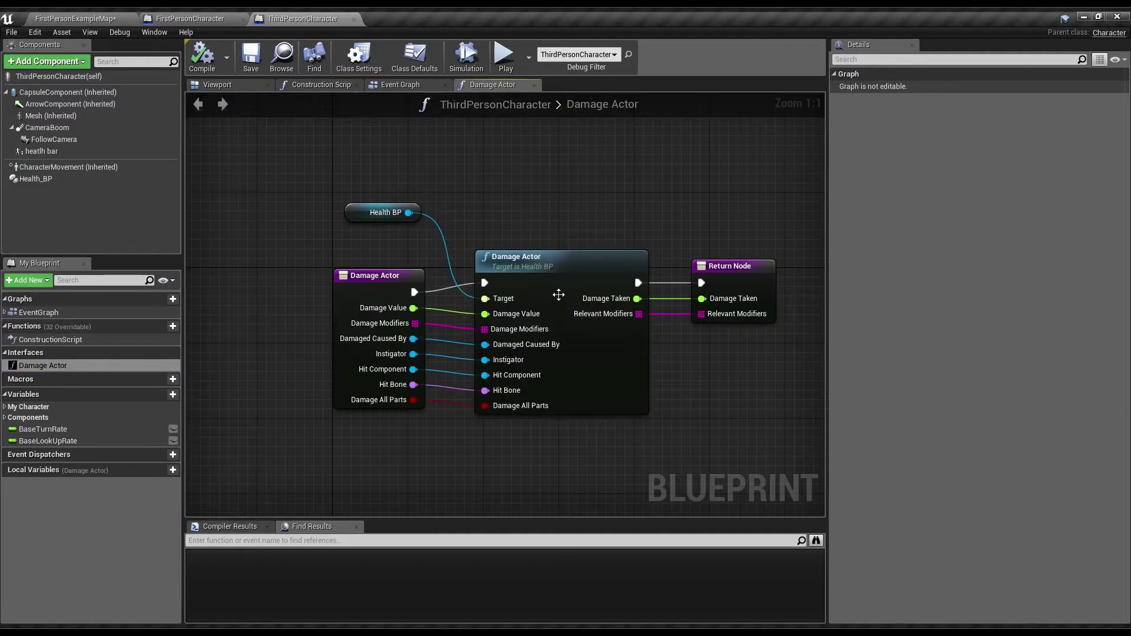
- Review Health_BP's default settings, from Keywords and Max Health through armor, Shields Other Element and Forwards DMG to Element
click(47, 178)
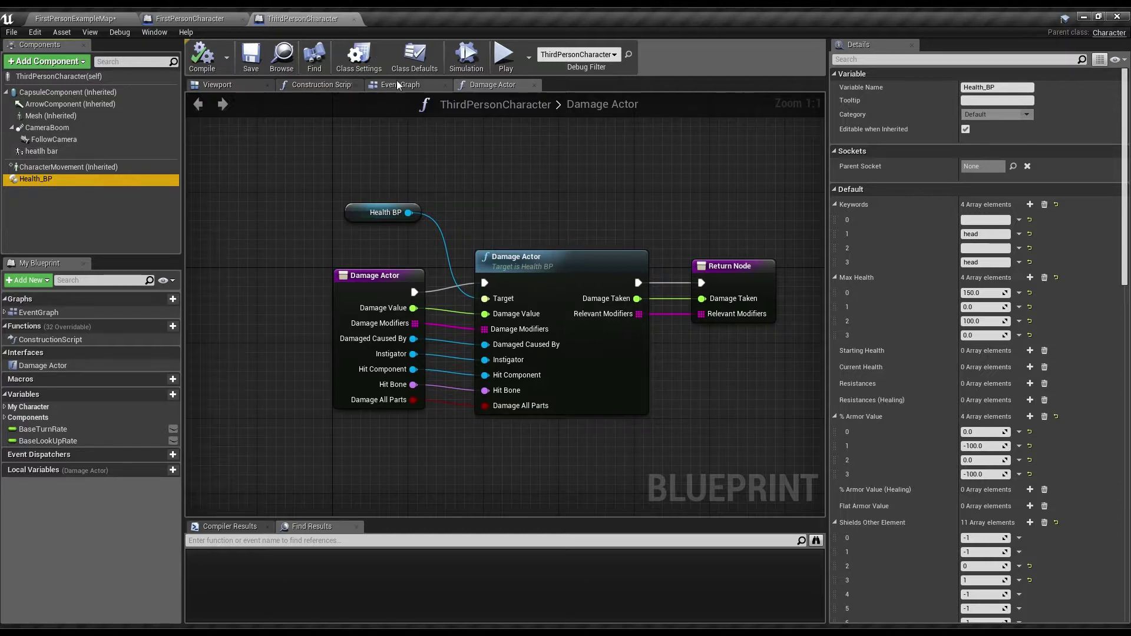
click(226, 84)
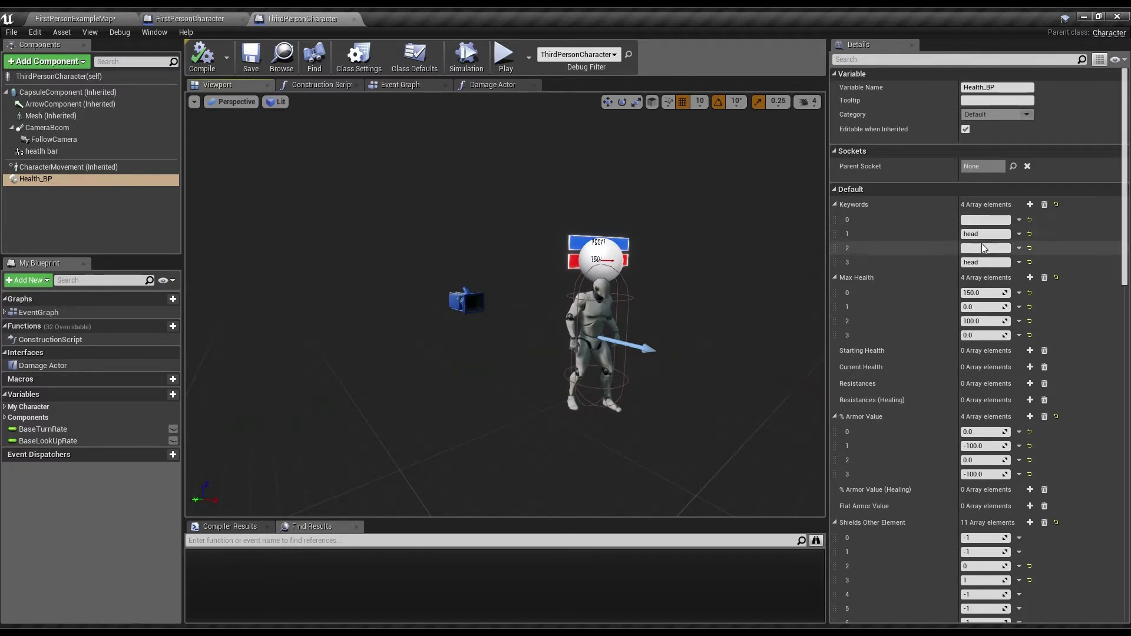
scroll(988, 260, down, 3)
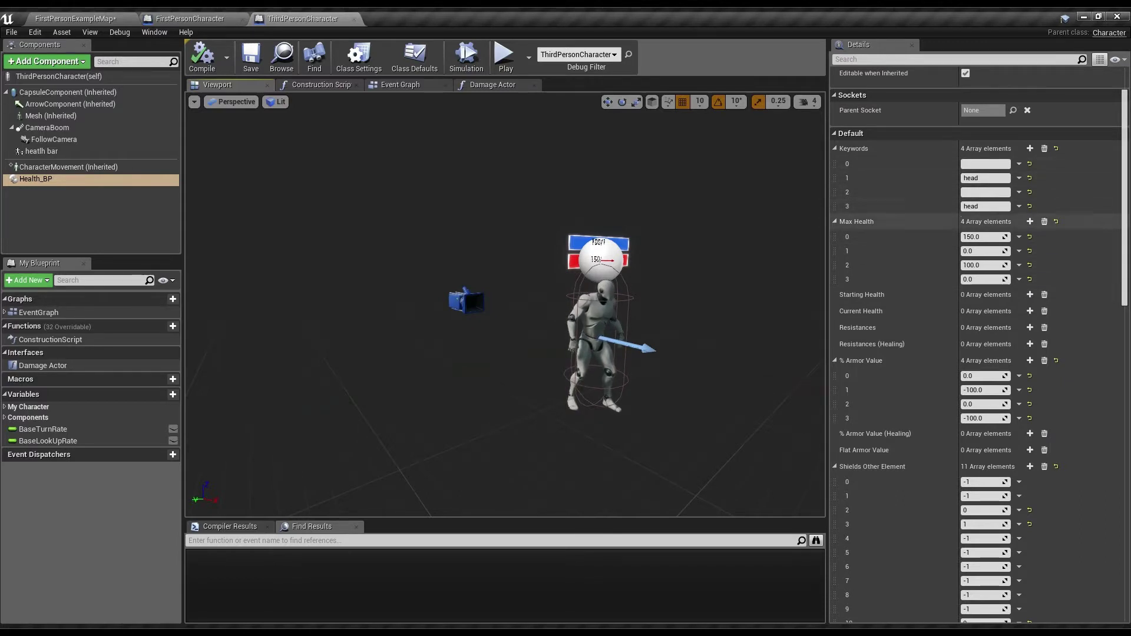
scroll(987, 401, down, 4)
scroll(987, 400, down, 1)
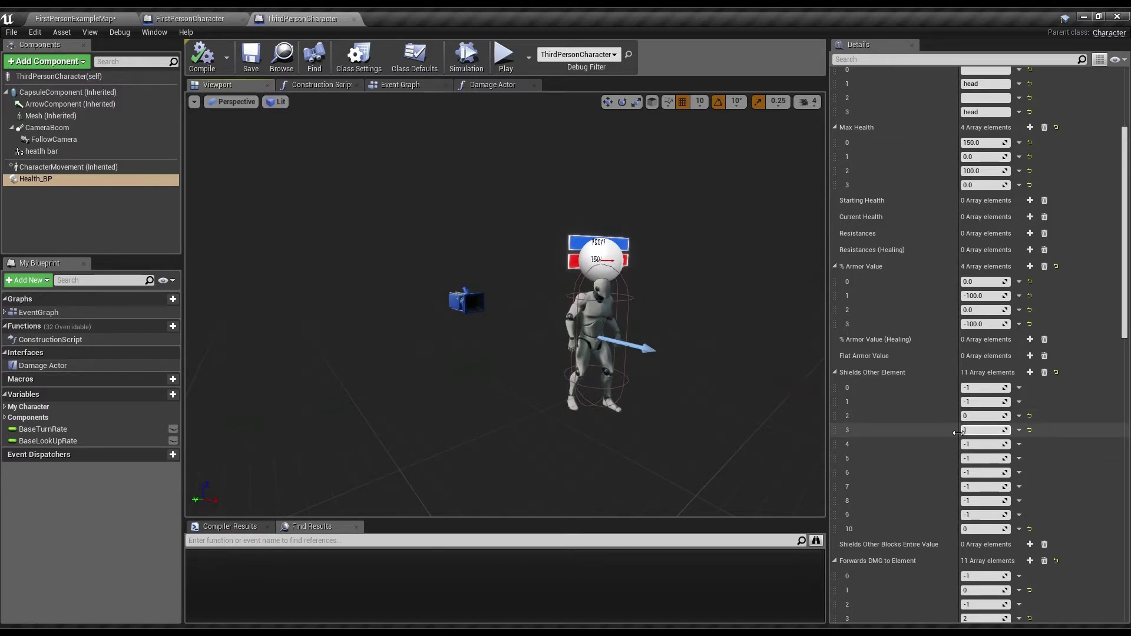
scroll(958, 430, up, 4)
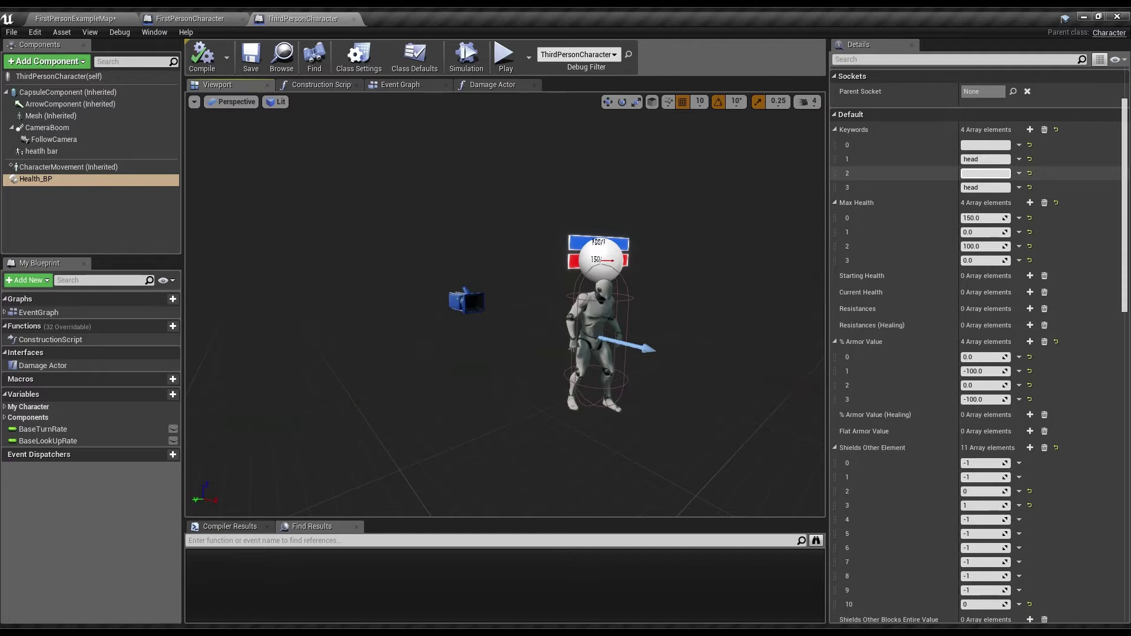
scroll(941, 453, down, 9)
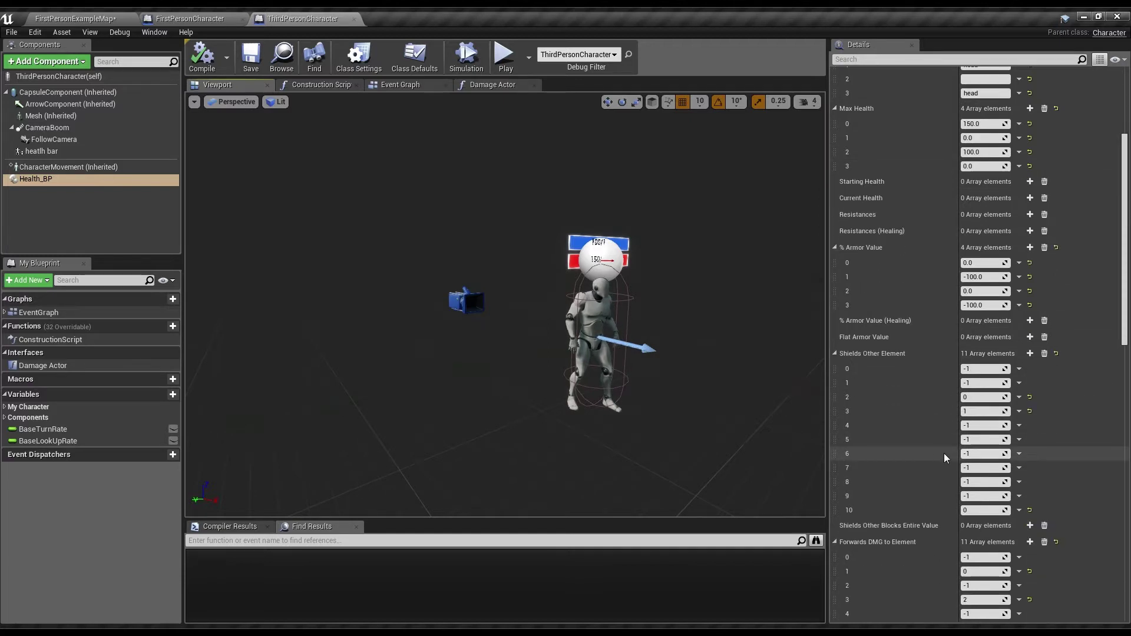
scroll(947, 466, down, 3)
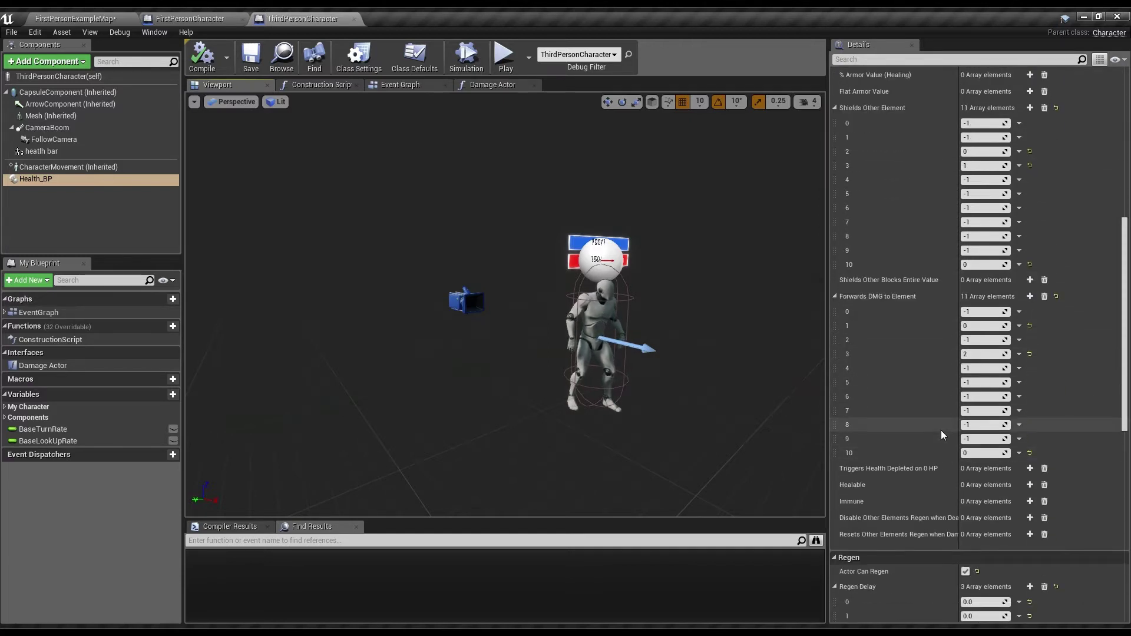
scroll(909, 377, up, 8)
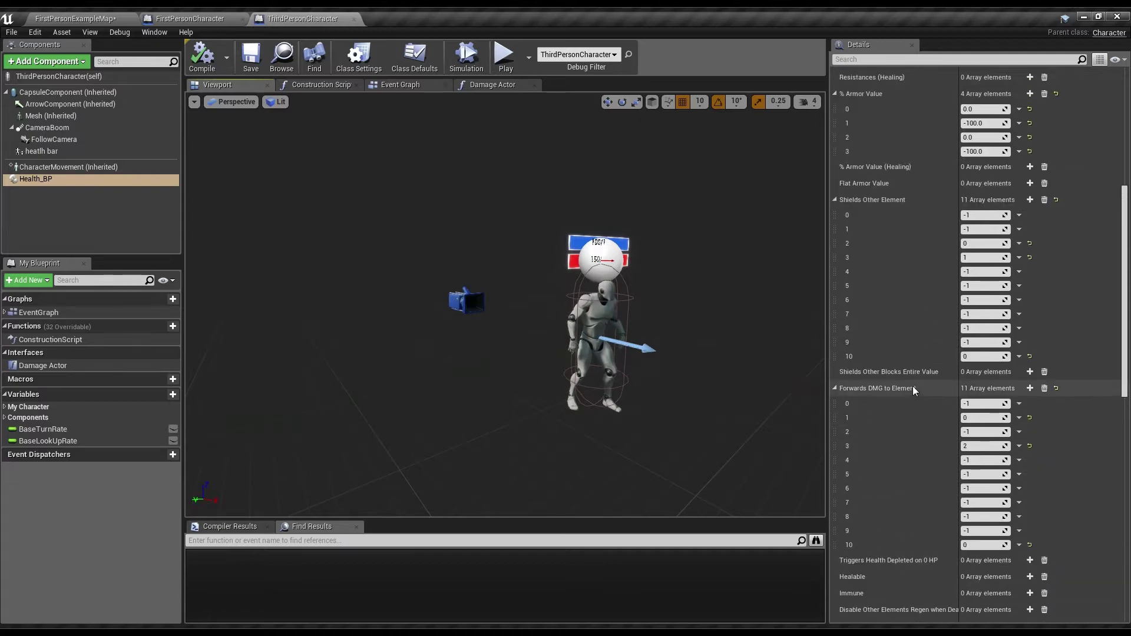
scroll(879, 359, up, 7)
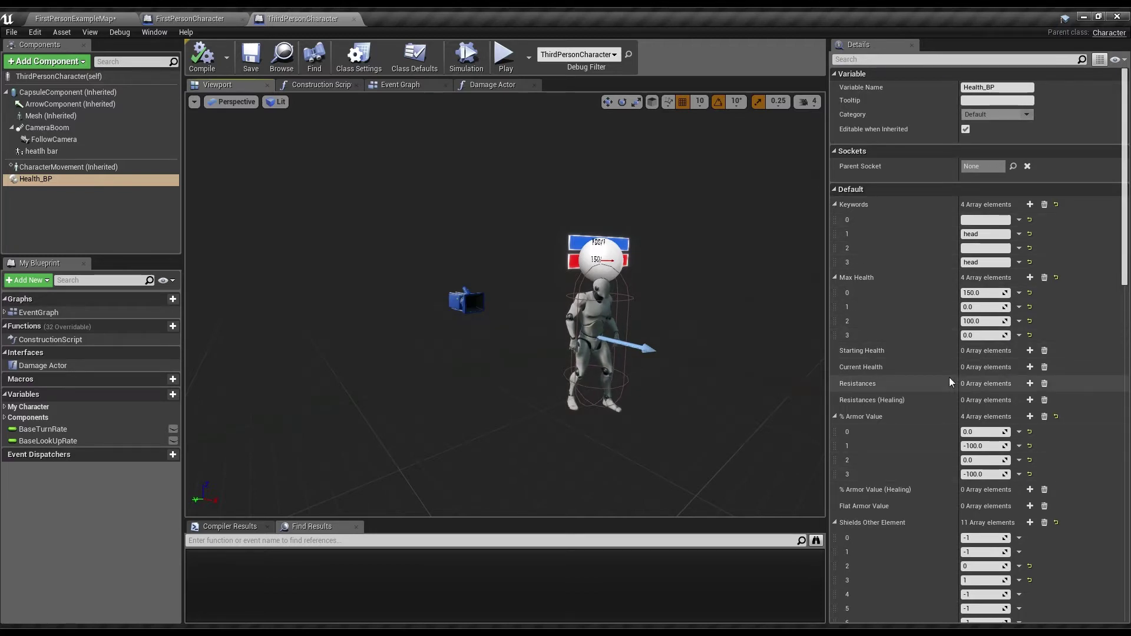
- Examine Health_BP's Regen settings, including delay, rate per second and heal-when-empty, and recheck its damage forwarding, shielding, armor, Max Health and Keywords arrays
scroll(922, 418, down, 3)
scroll(925, 430, down, 3)
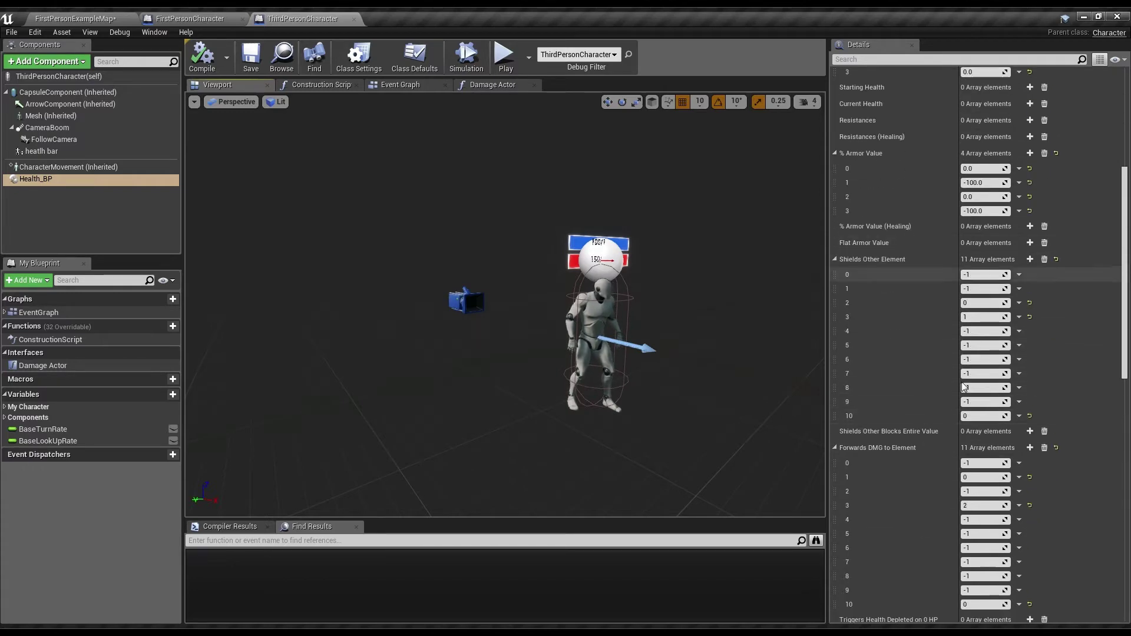
scroll(907, 469, down, 8)
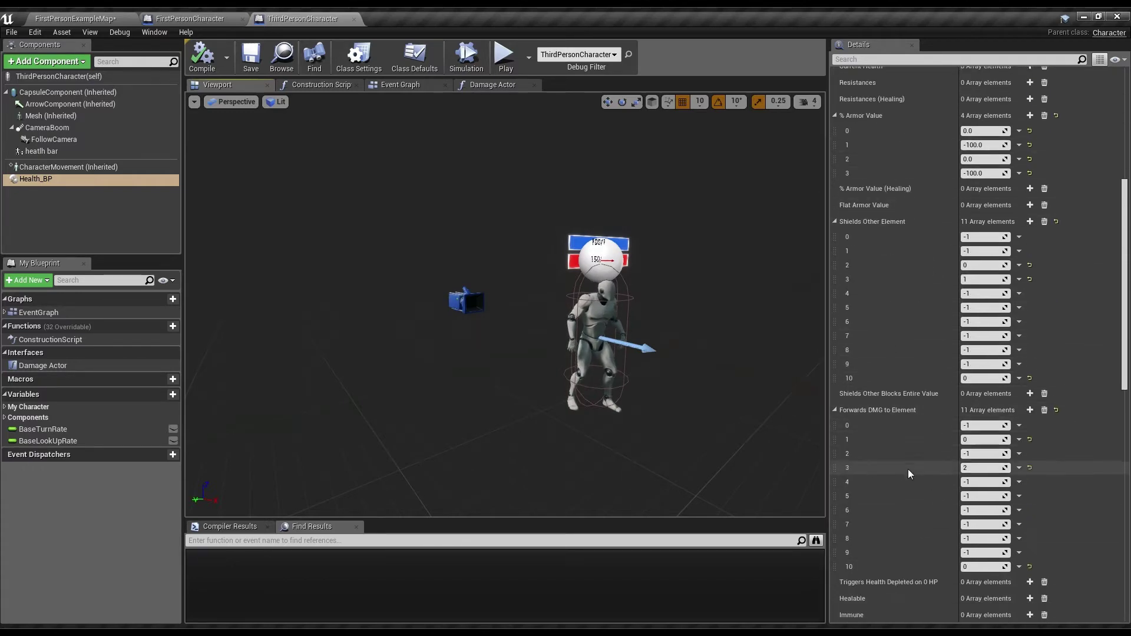
scroll(905, 467, down, 2)
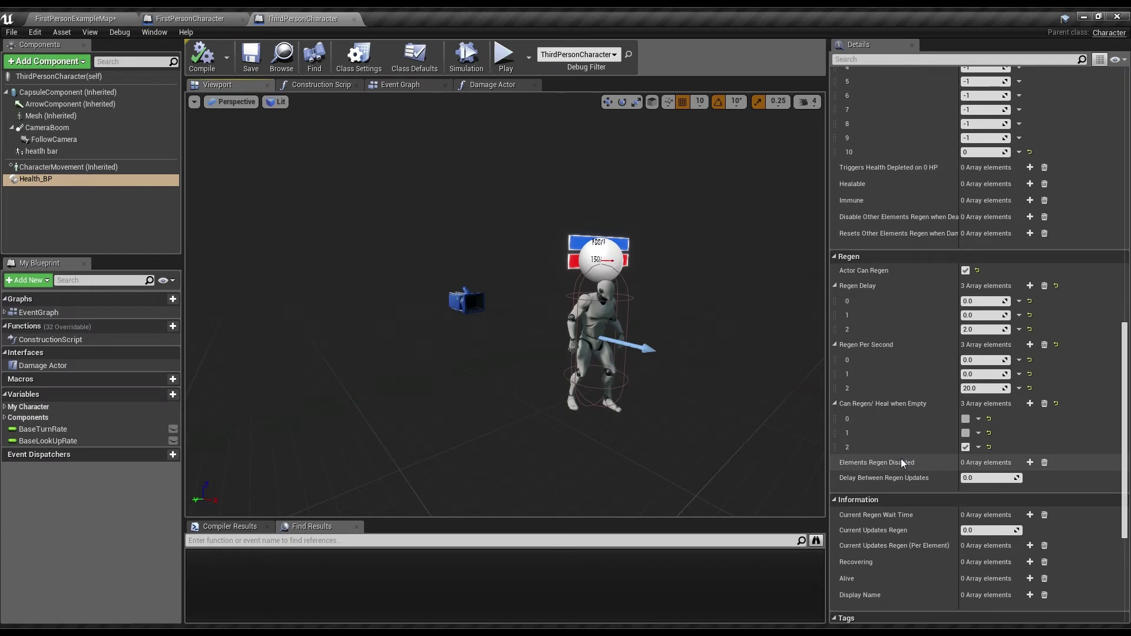
scroll(902, 462, up, 5)
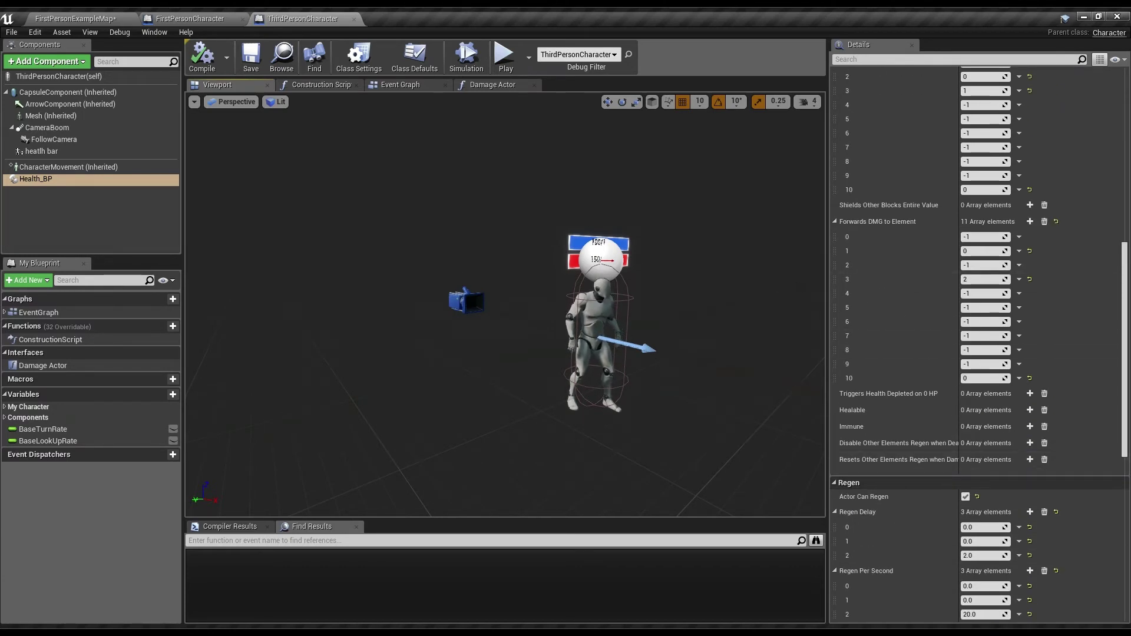
scroll(918, 327, up, 4)
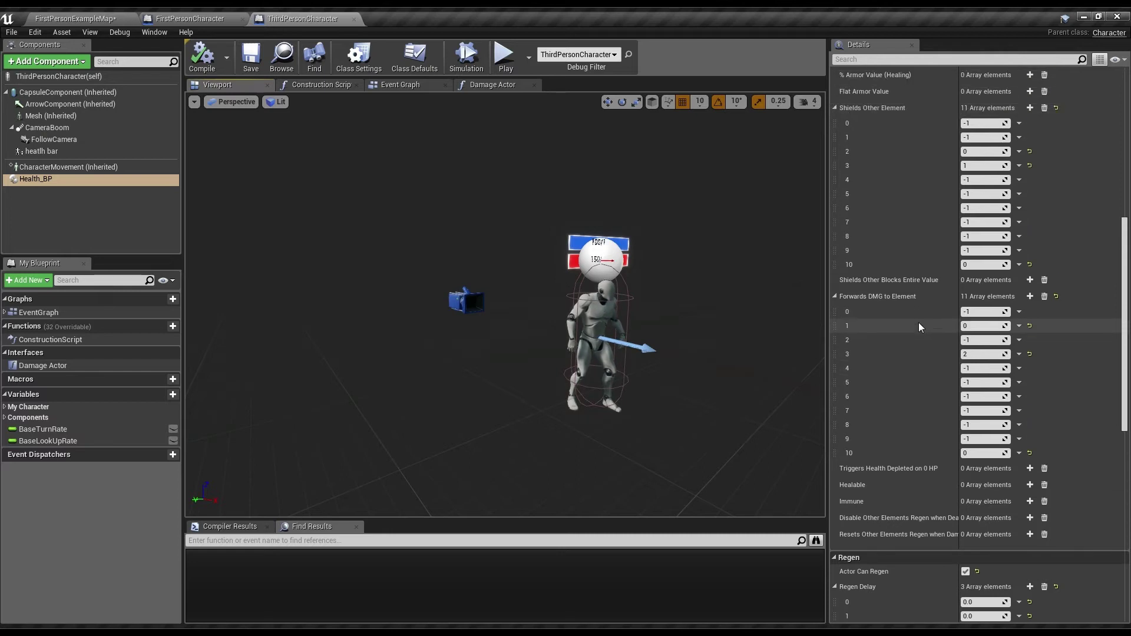
scroll(918, 320, up, 4)
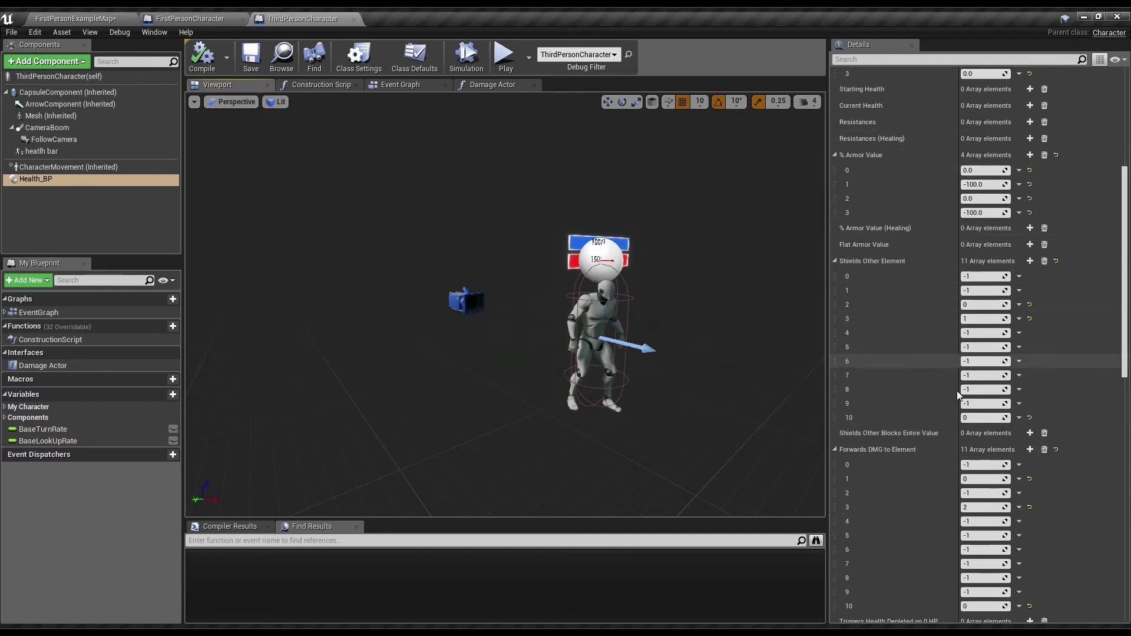
scroll(940, 554, up, 3)
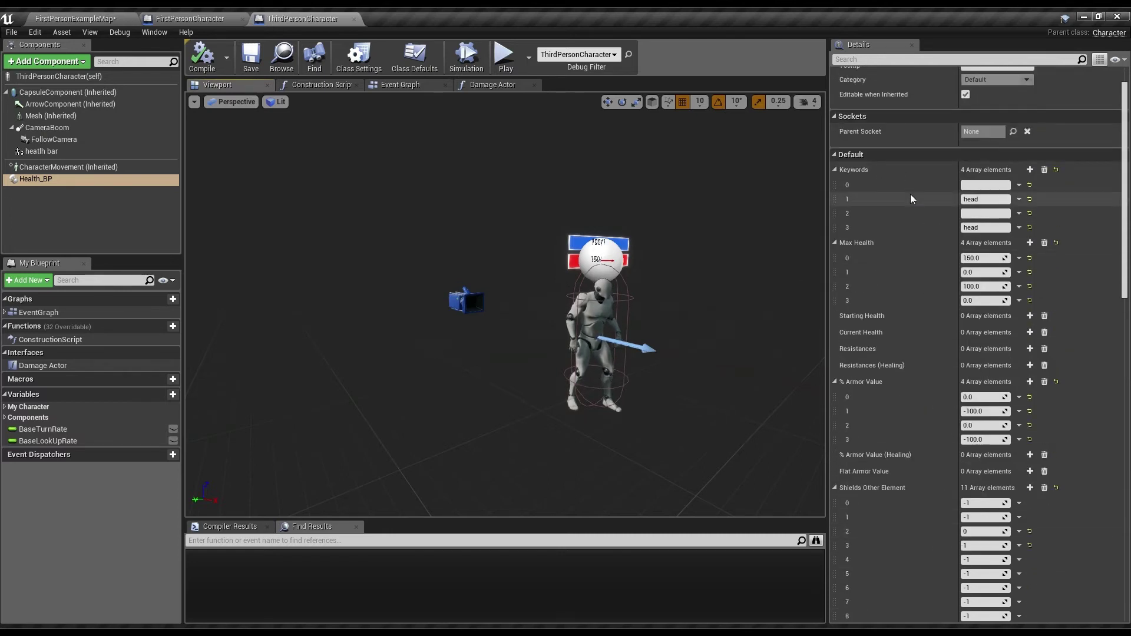